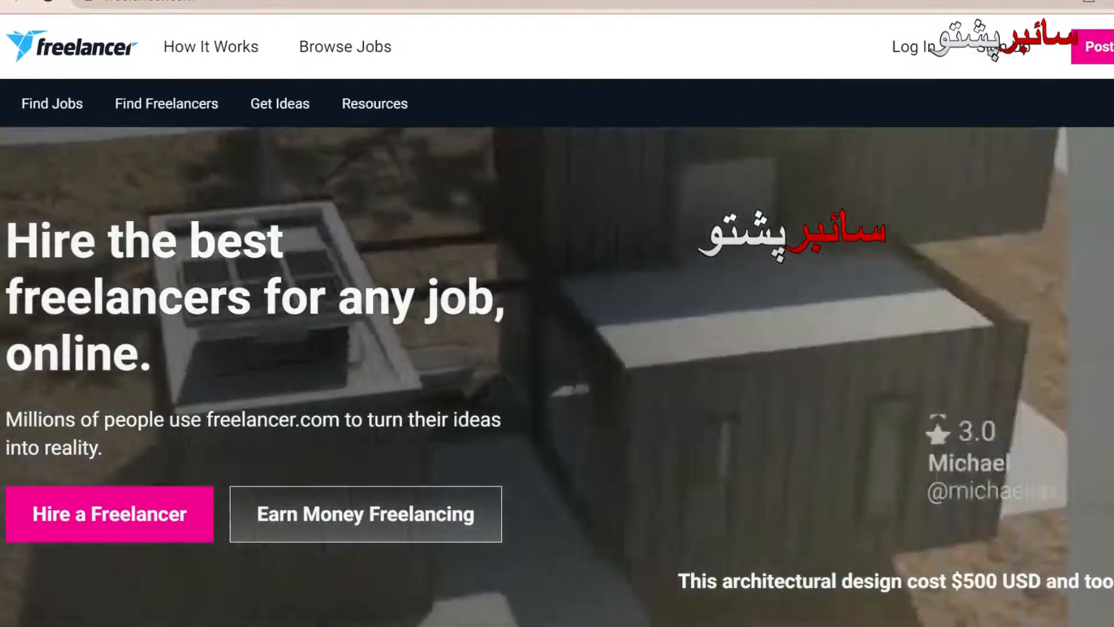
# Step: Open the Sign Up form from the Freelancer.com home page
pyautogui.scroll(-3, 557, 313)
pyautogui.scroll(-8, 557, 313)
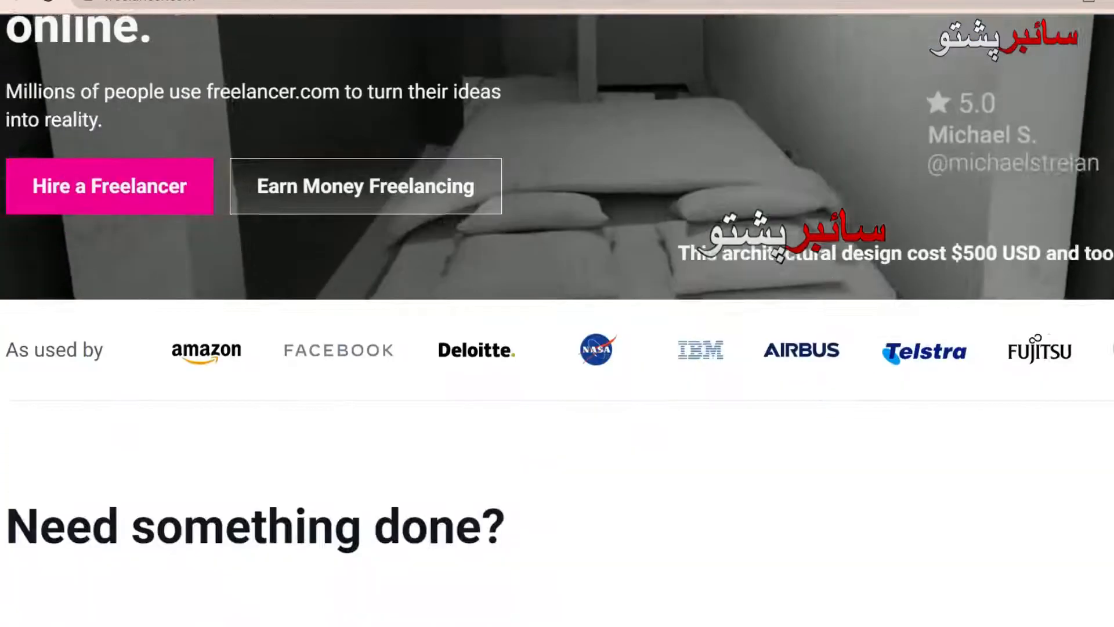
pyautogui.scroll(8, 557, 314)
pyautogui.scroll(3, 557, 313)
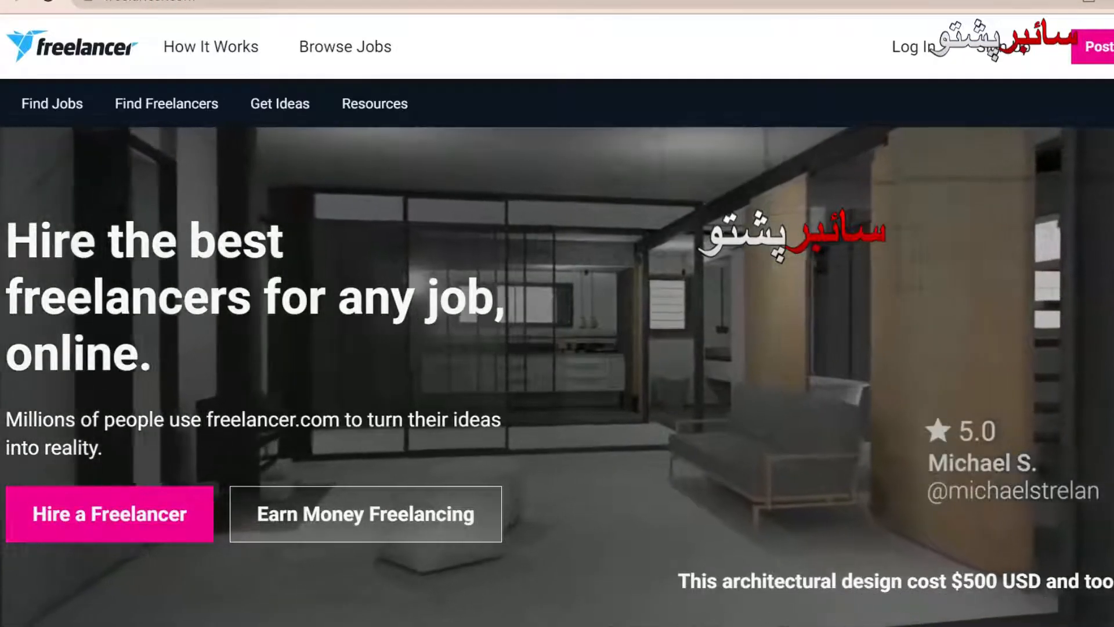
pyautogui.scroll(-7, 557, 314)
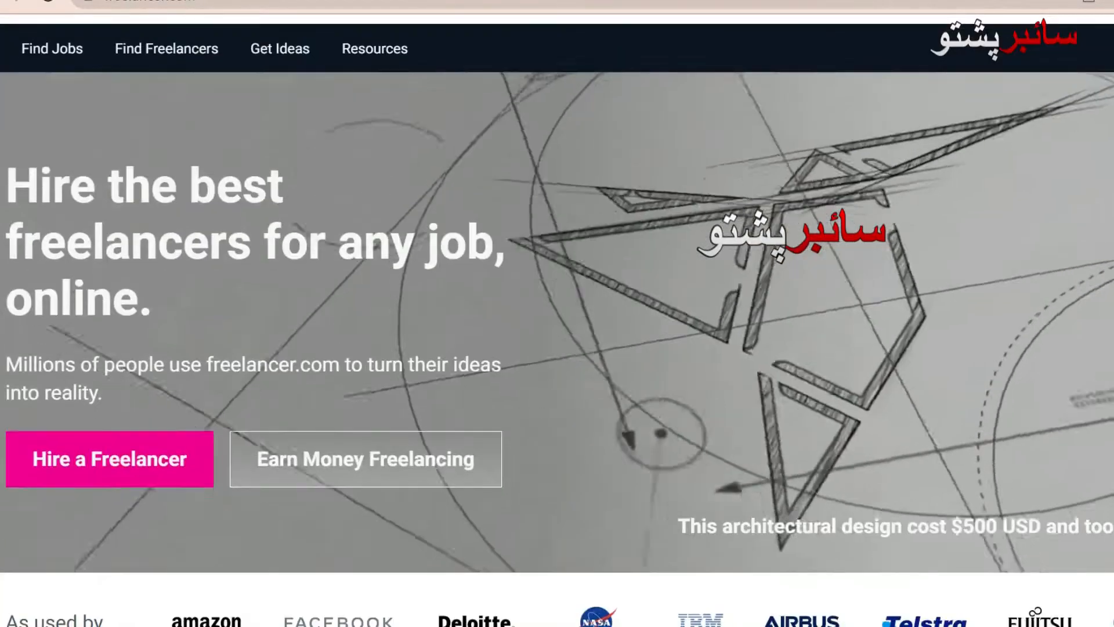
pyautogui.scroll(7, 557, 313)
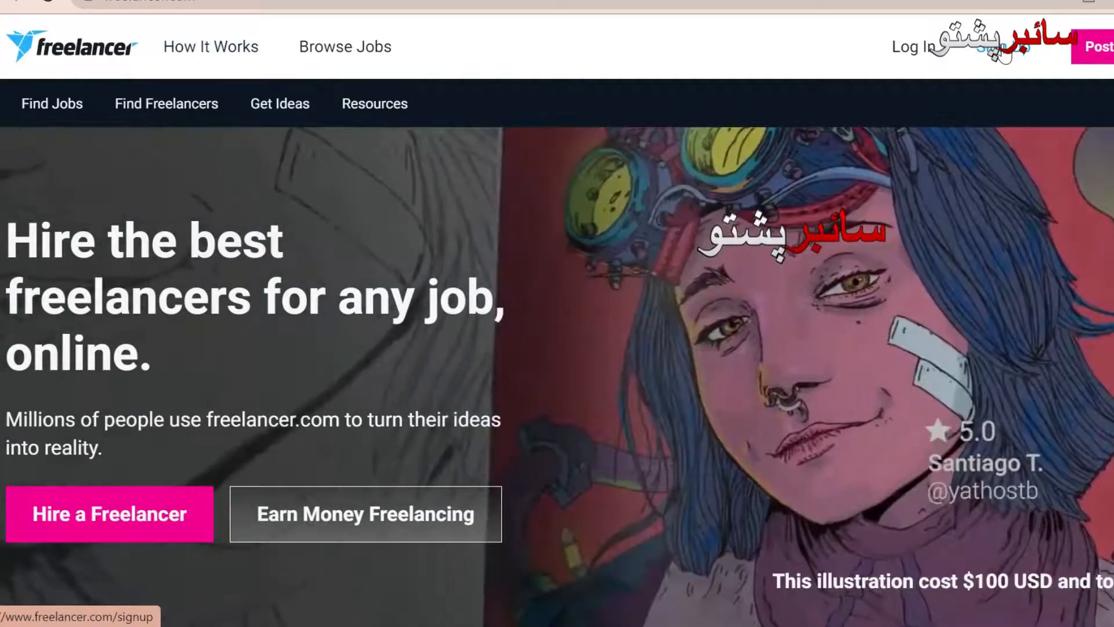
pyautogui.click(1003, 52)
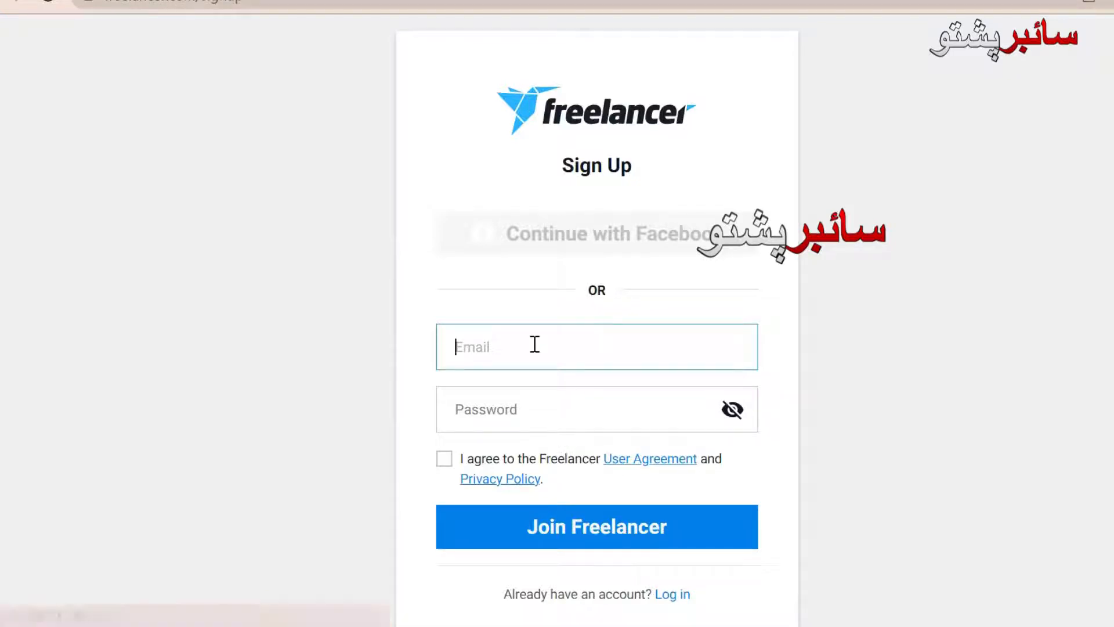
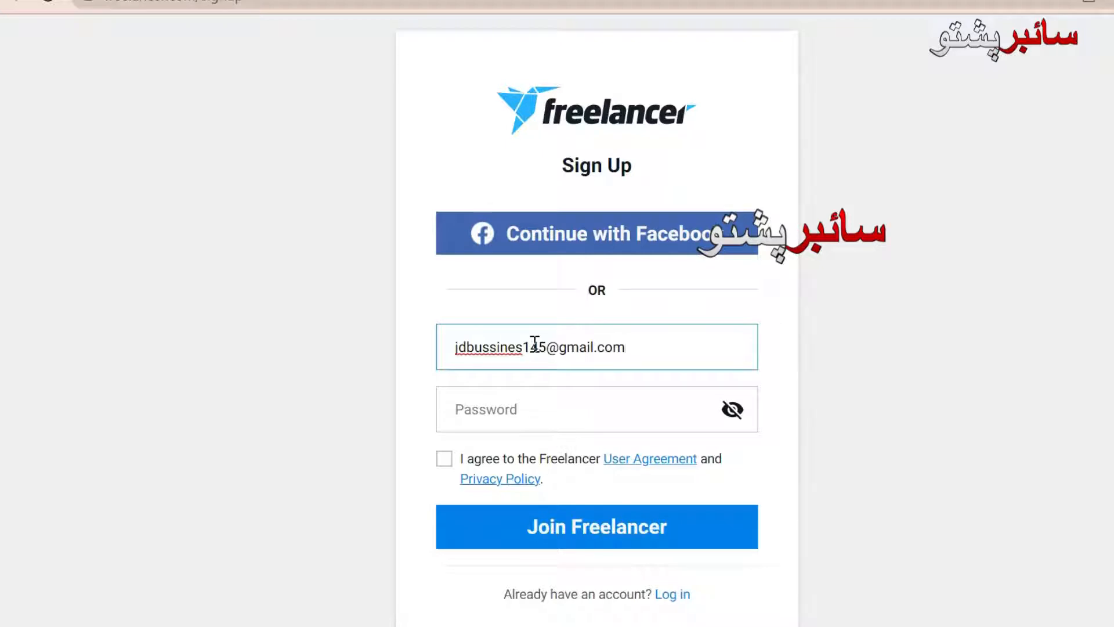
# Step: Enter the new account's e-mail address and a password
pyautogui.click(540, 408)
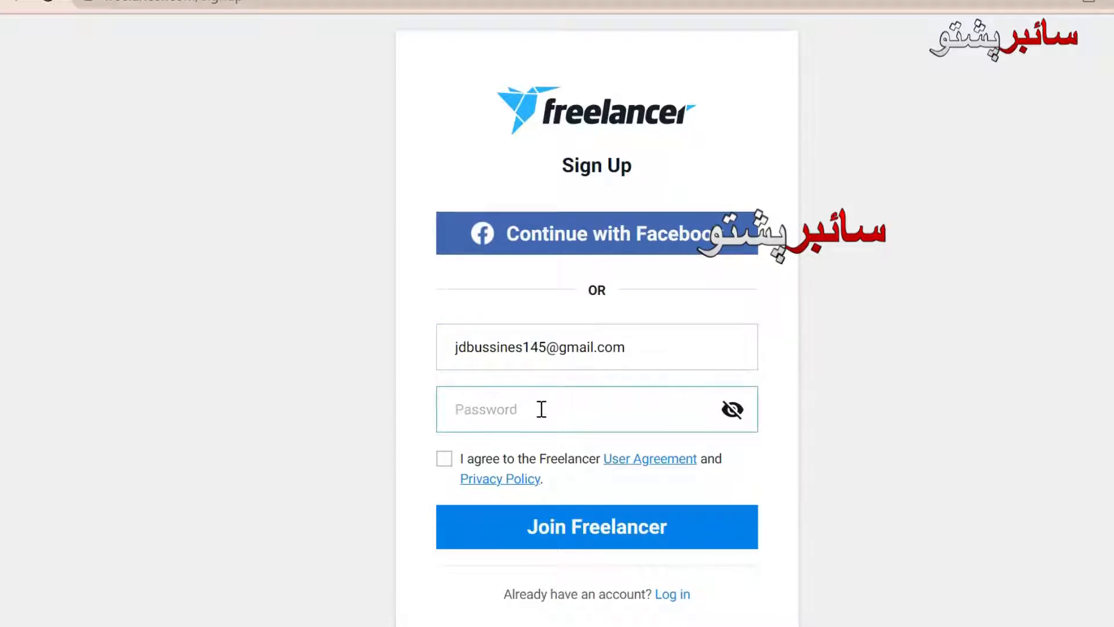
pyautogui.write('**********')
# Step: Accept the user agreement, submit with Join Freelancer, and dismiss Chrome's save-password prompt
pyautogui.click(443, 458)
pyautogui.click(528, 528)
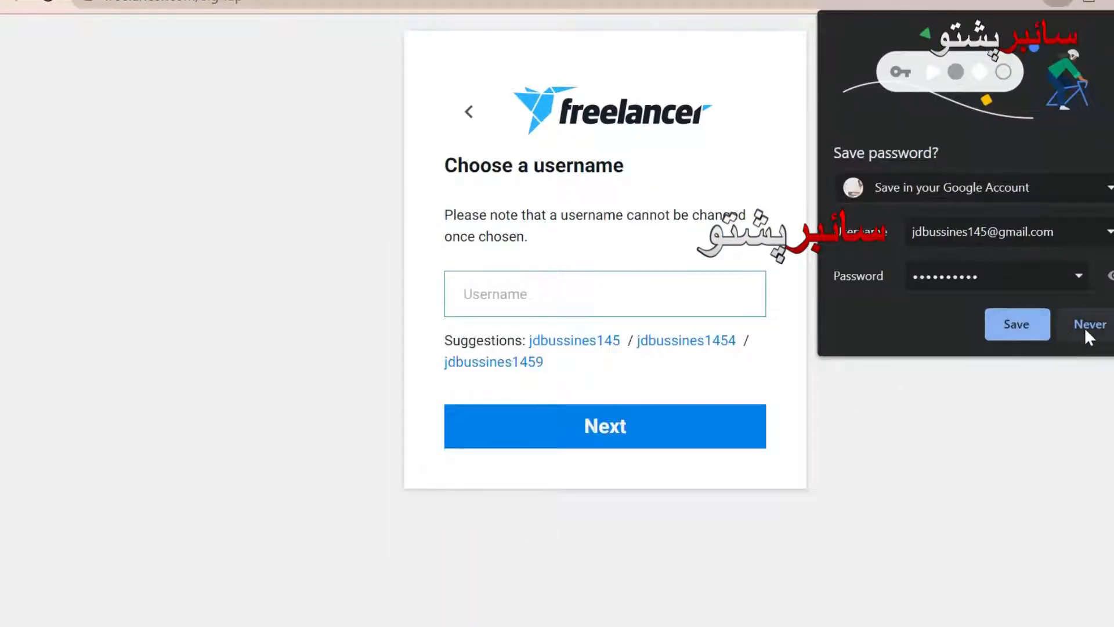
pyautogui.click(1019, 324)
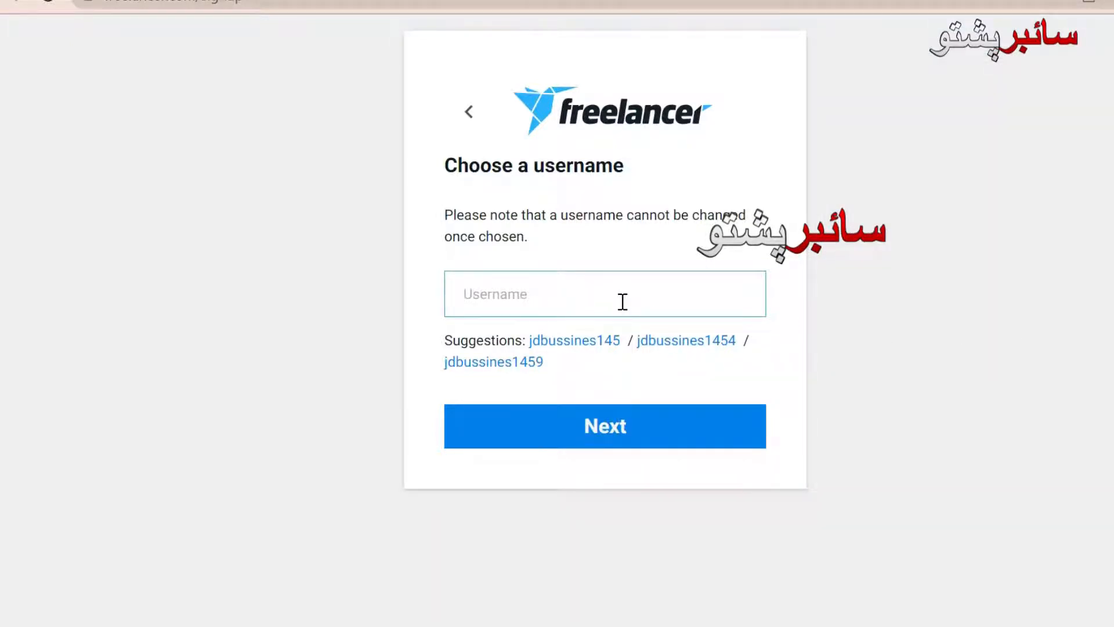
# Step: Take the first suggested username and sign up as someone who wants to work
pyautogui.click(589, 347)
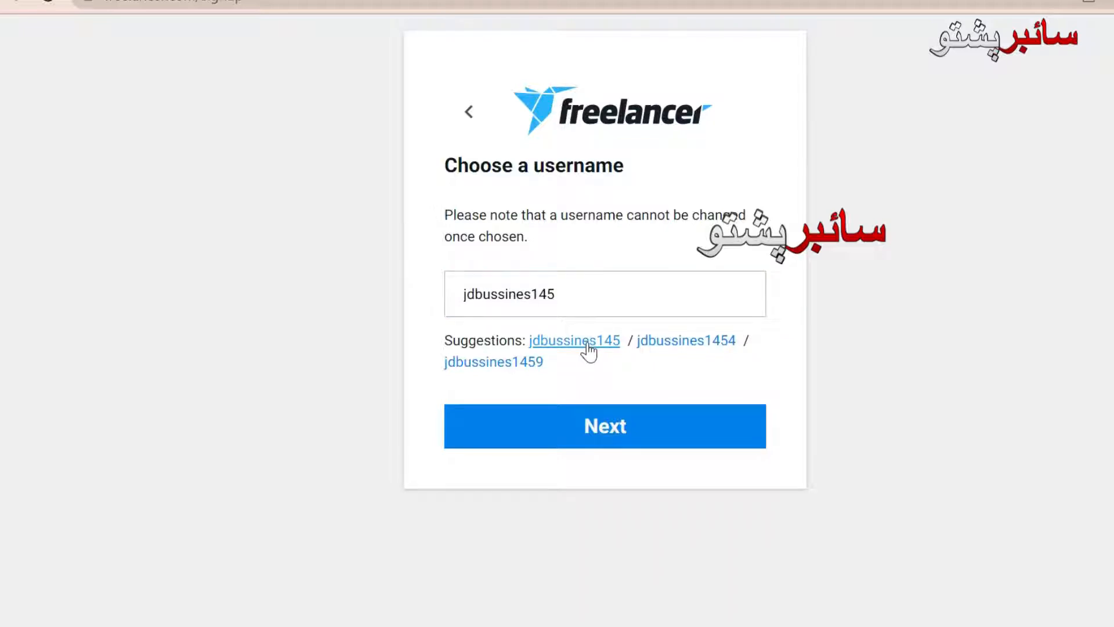
pyautogui.click(596, 428)
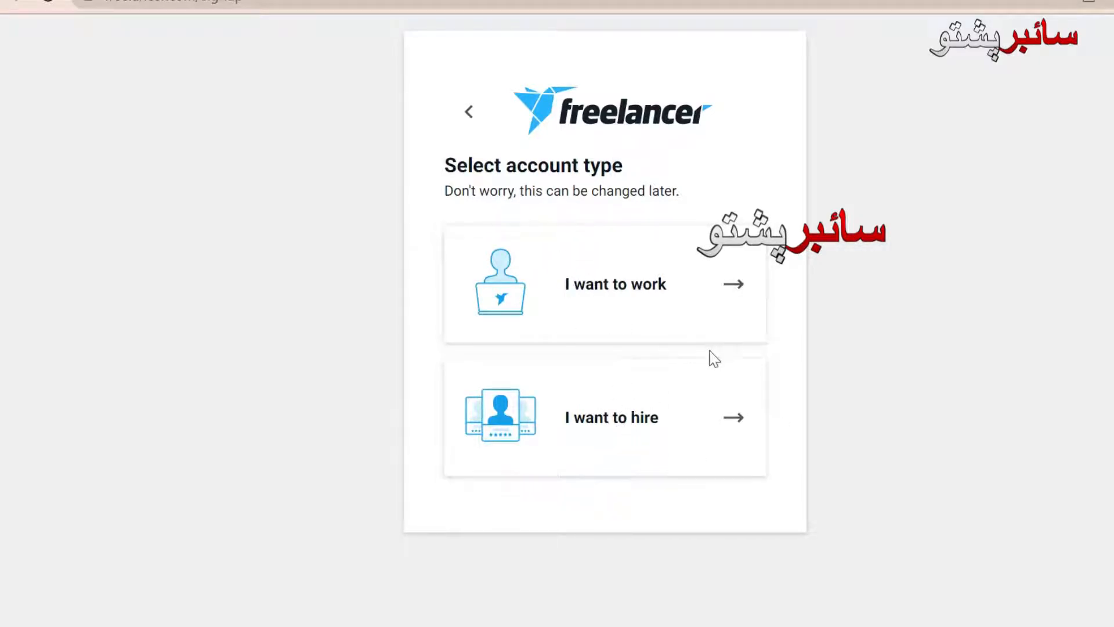
pyautogui.click(631, 301)
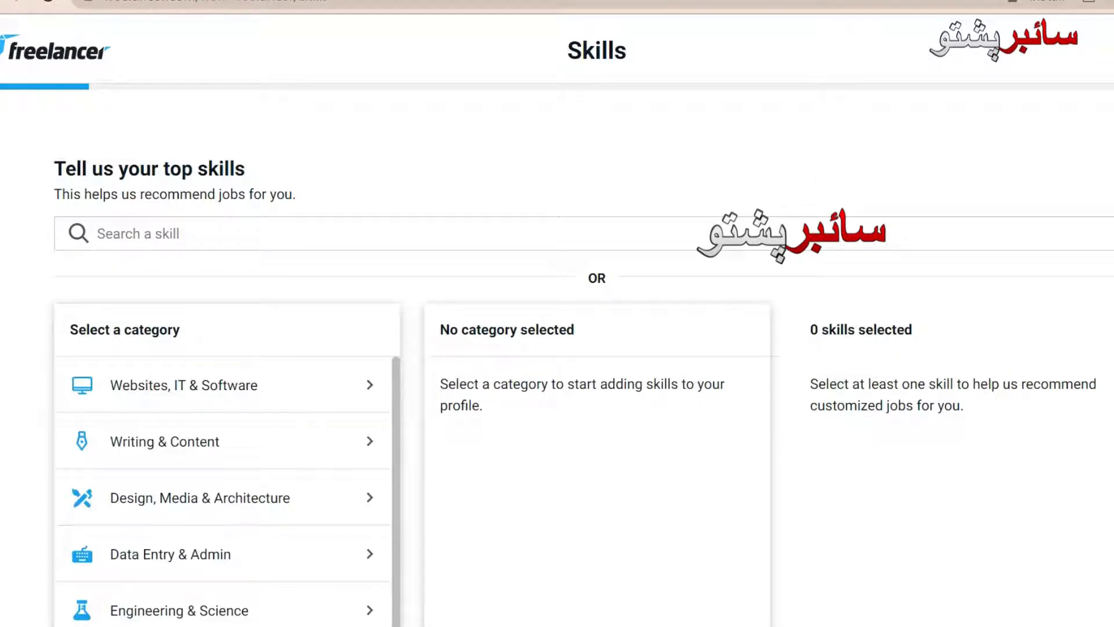
# Step: Browse the skills page and open the Websites, IT & Software category
pyautogui.scroll(-7, 580, 360)
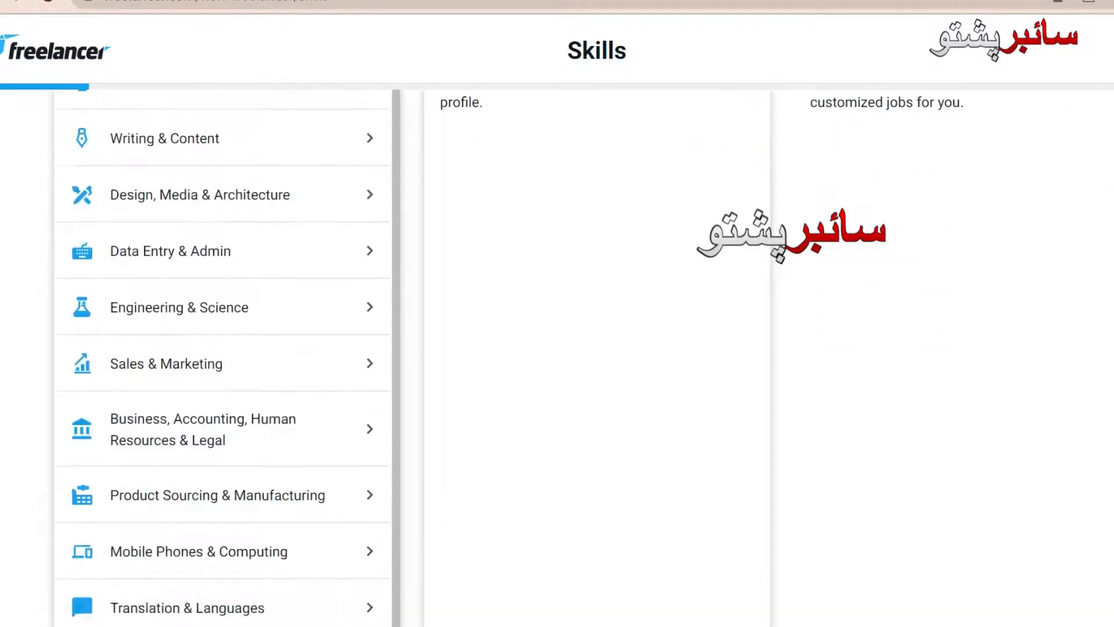
pyautogui.scroll(7, 581, 359)
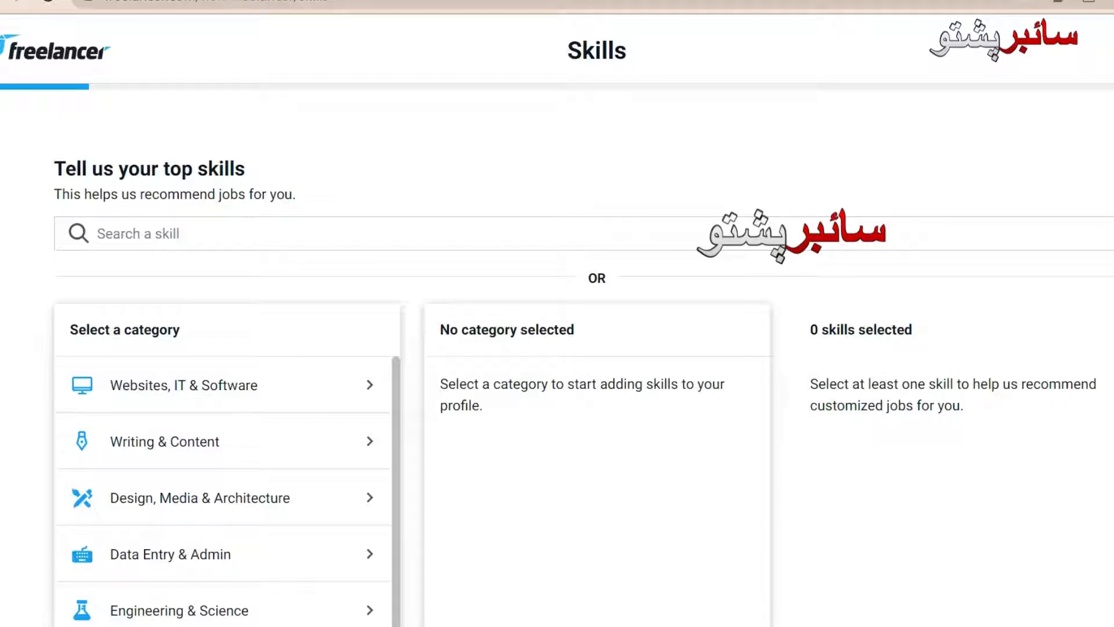
pyautogui.scroll(-1, 582, 380)
pyautogui.scroll(1, 581, 380)
pyautogui.moveTo(567, 50); pyautogui.dragTo(595, 51)
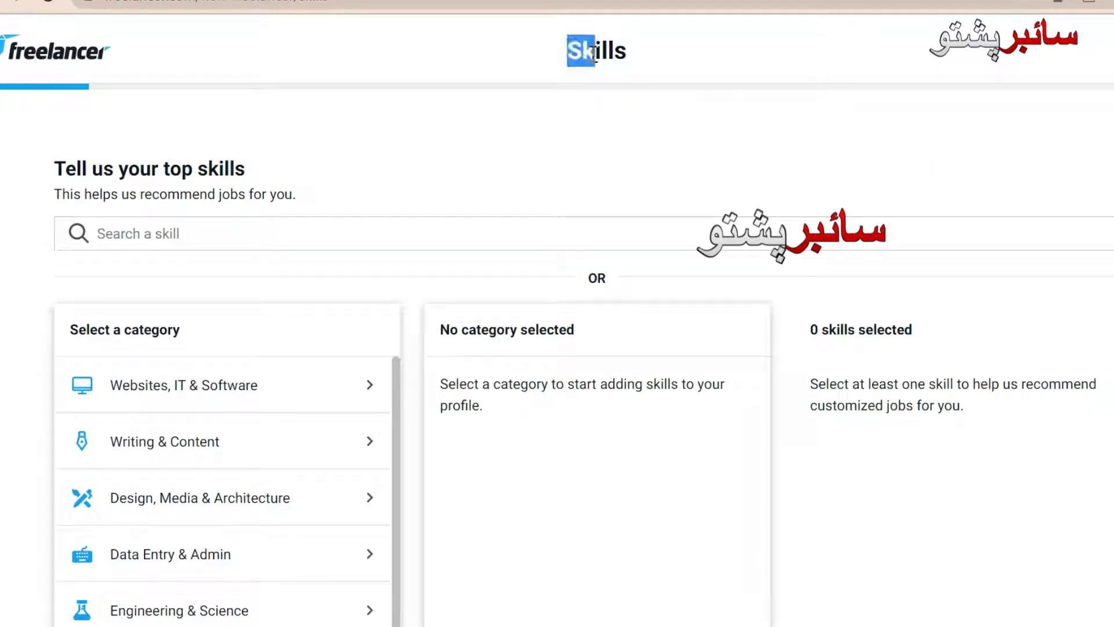
pyautogui.scroll(-3, 582, 376)
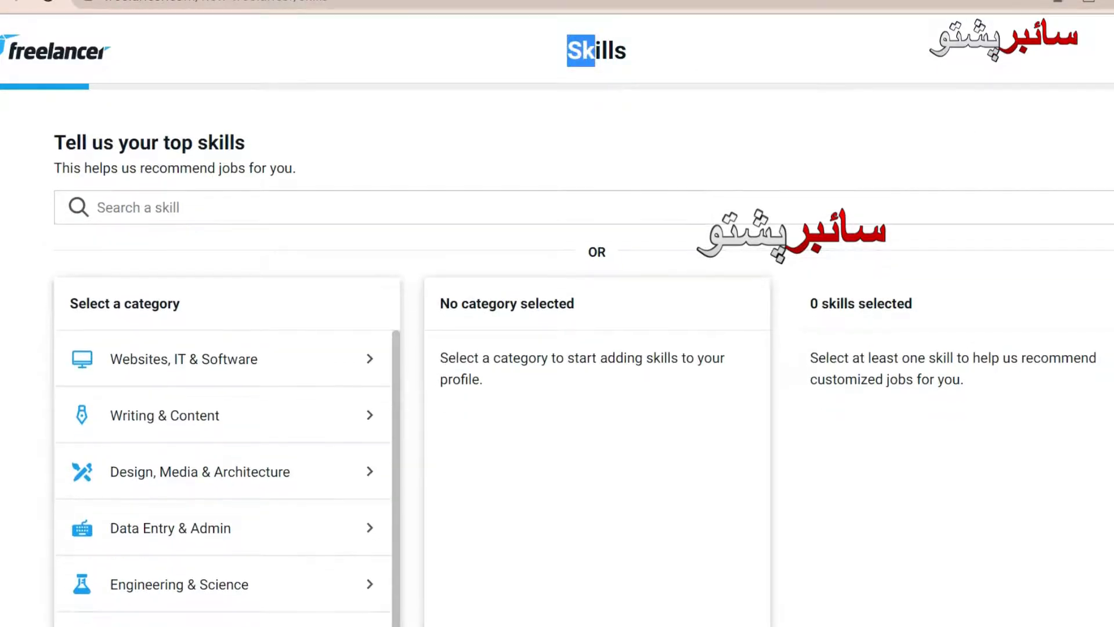
pyautogui.scroll(1, 581, 367)
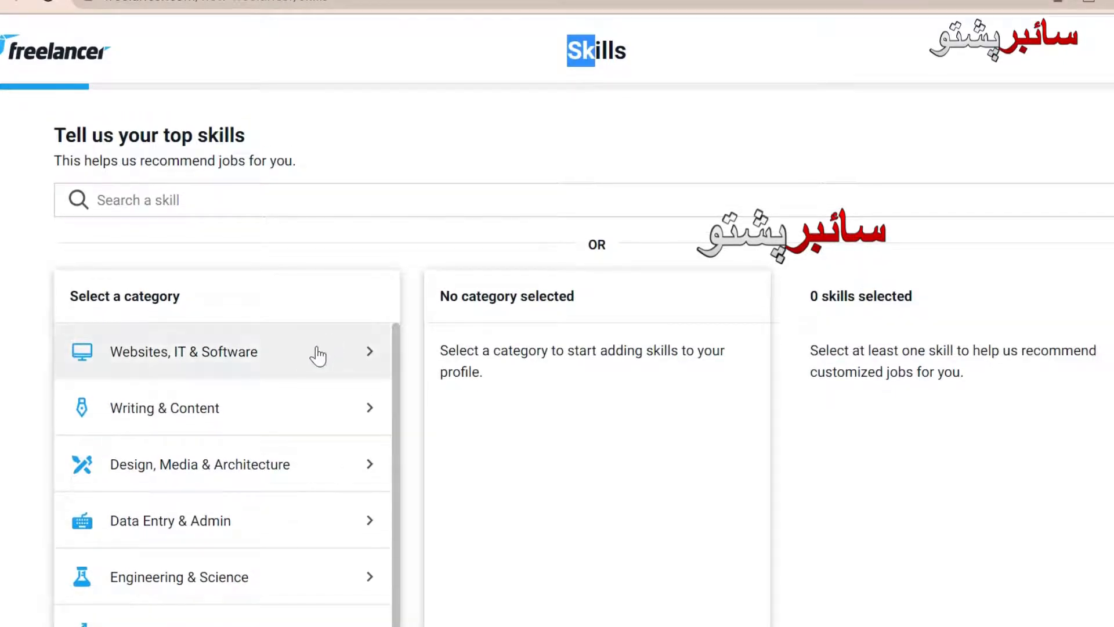
pyautogui.click(319, 353)
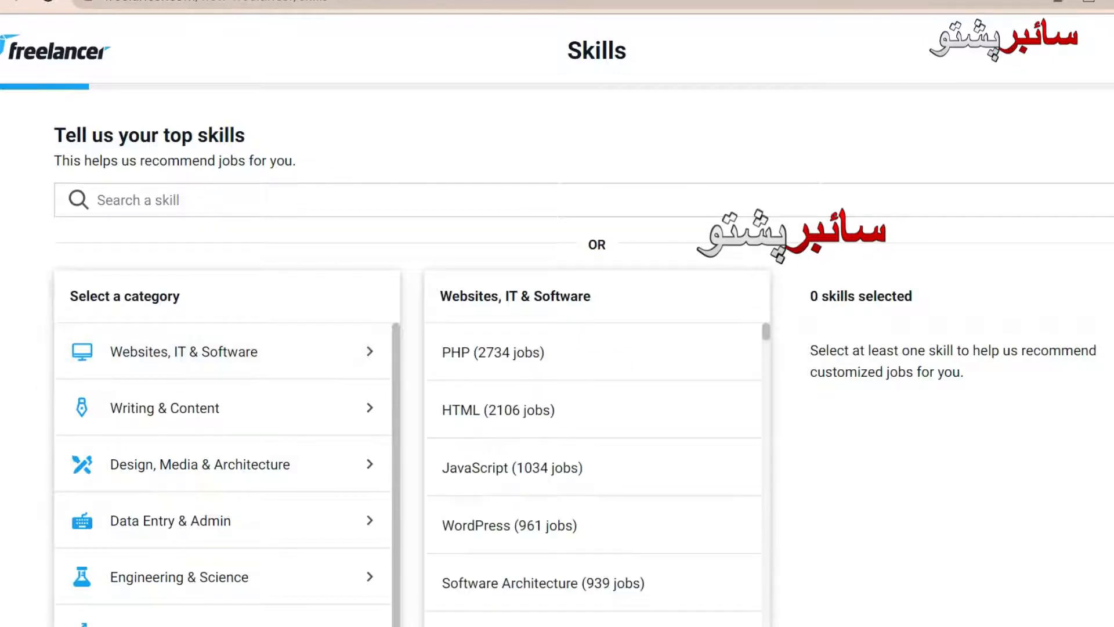
# Step: Scroll through the Websites, IT & Software skill list and focus the Search a skill box
pyautogui.scroll(-5, 580, 348)
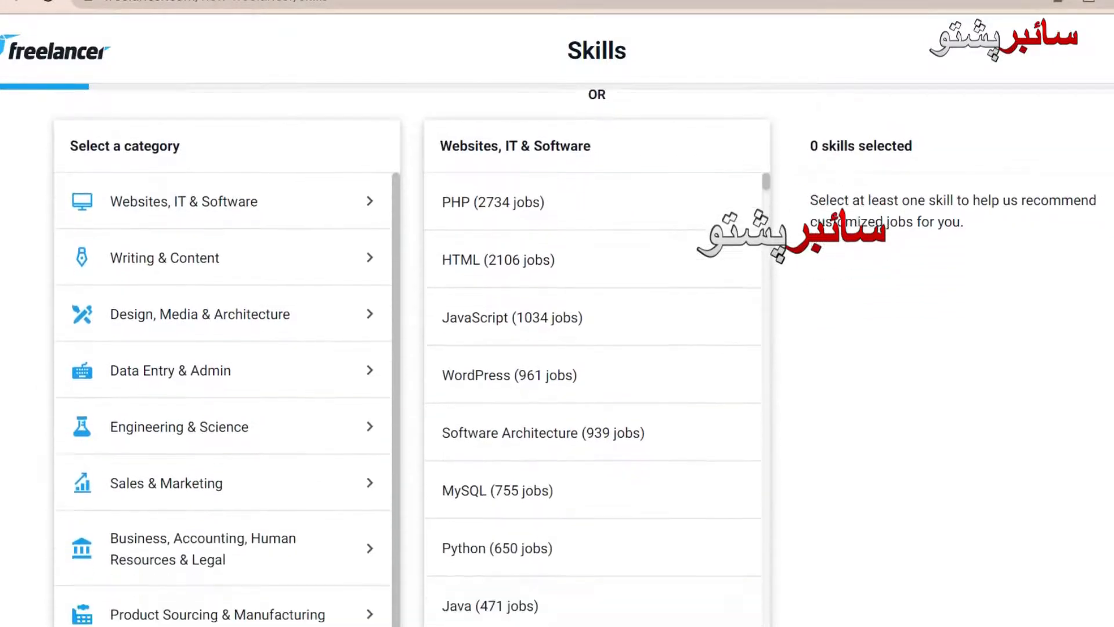
pyautogui.scroll(-1, 580, 348)
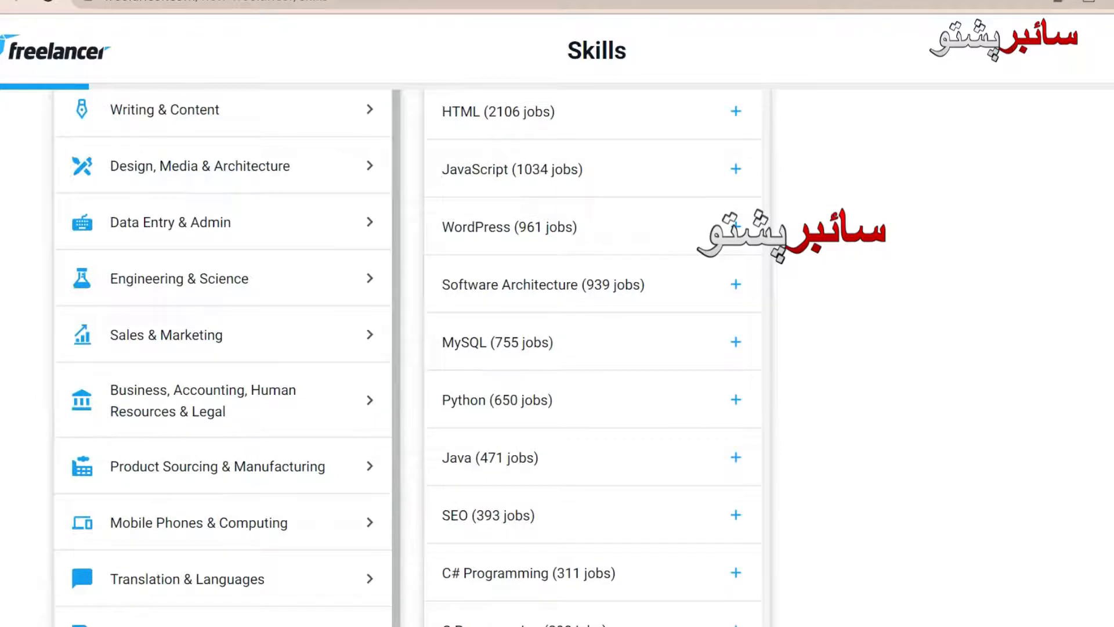
pyautogui.scroll(-4, 580, 348)
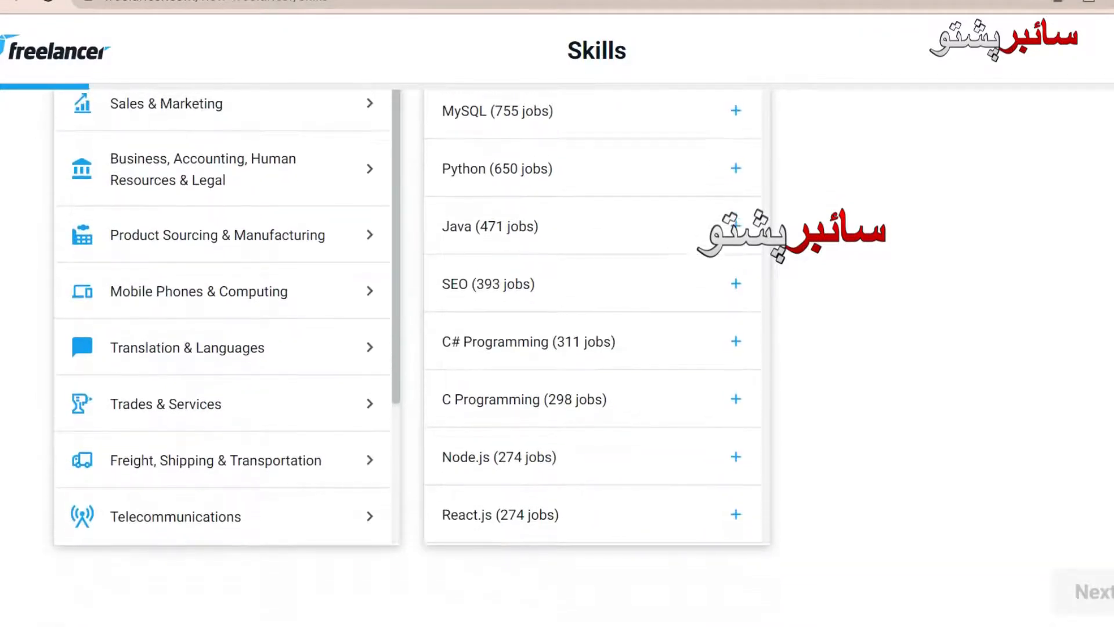
pyautogui.scroll(7, 580, 348)
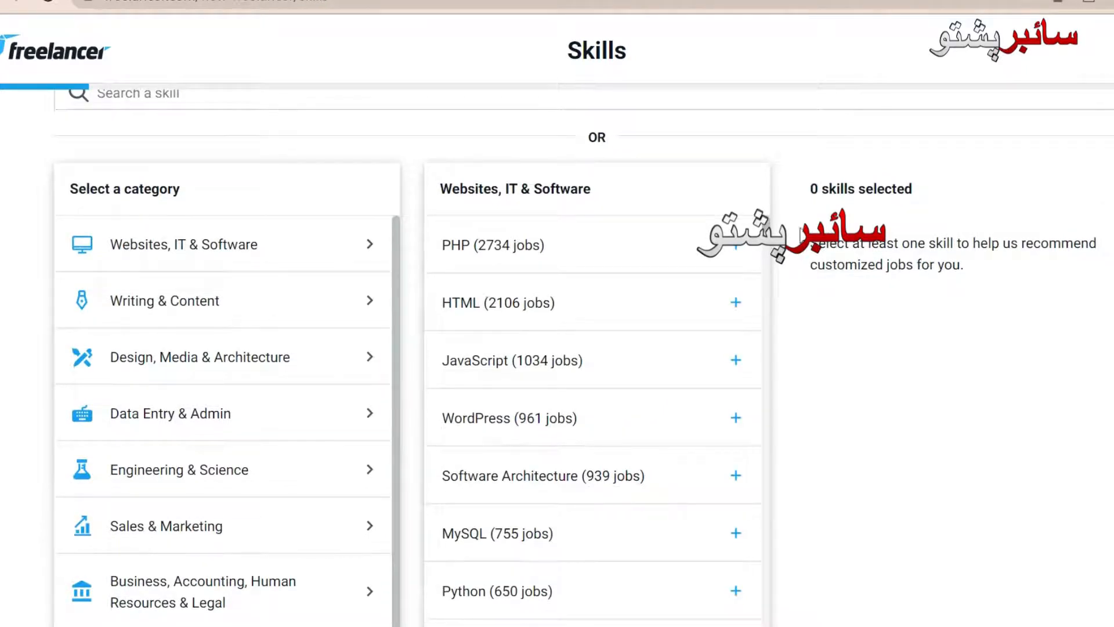
pyautogui.scroll(-10, 770, 250)
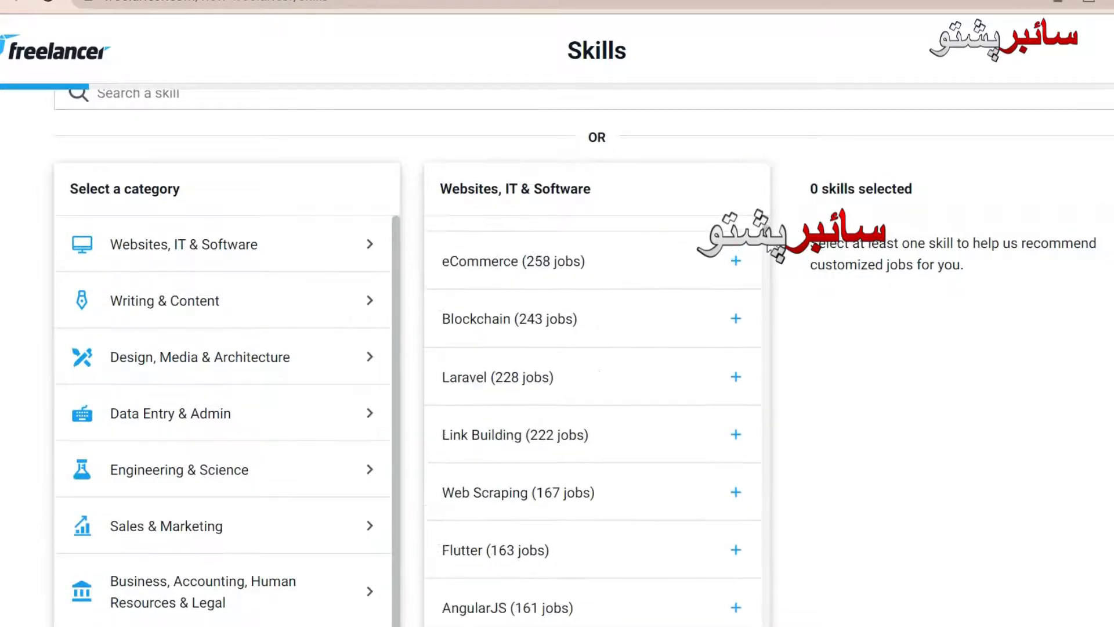
pyautogui.scroll(3, 422, 255)
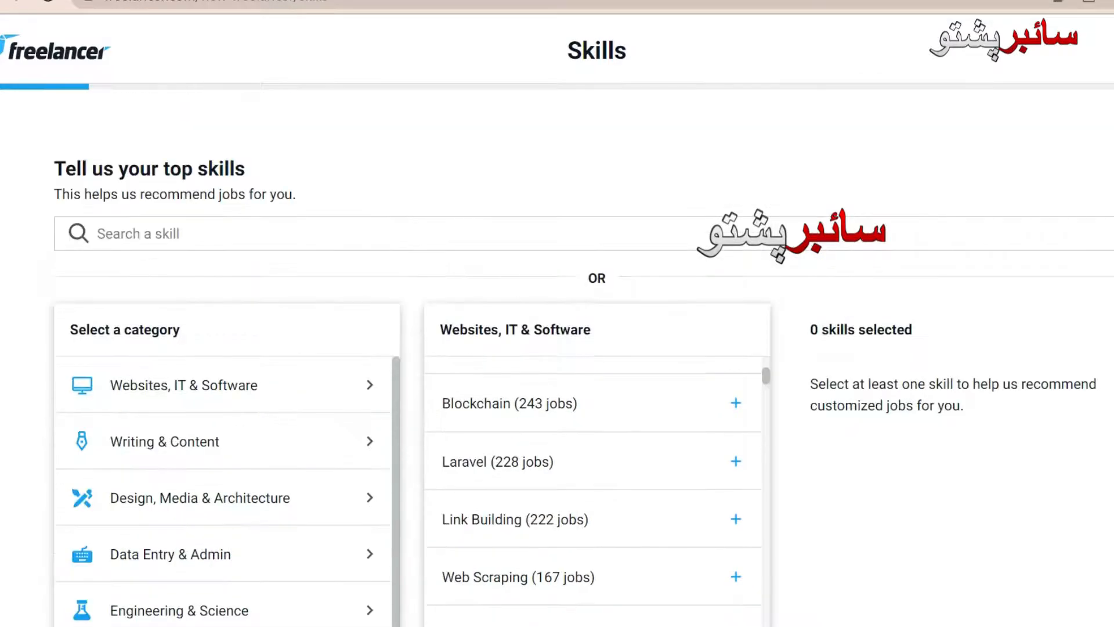
pyautogui.click(422, 248)
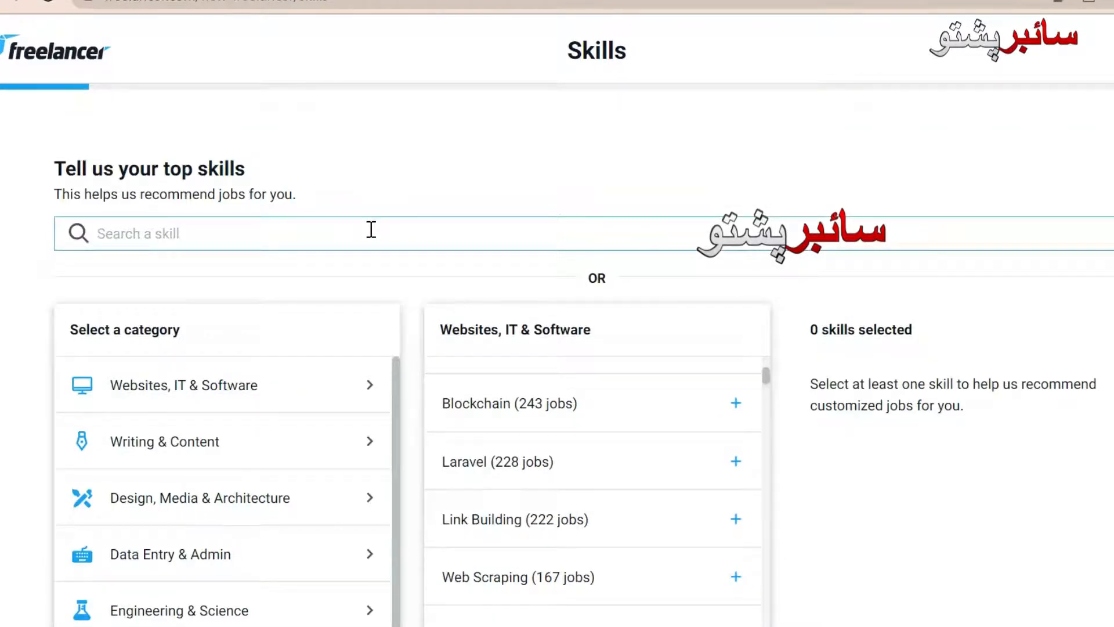
# Step: Search for WordPress, add it as a skill (961 jobs), then clear the search box
pyautogui.write('wo')
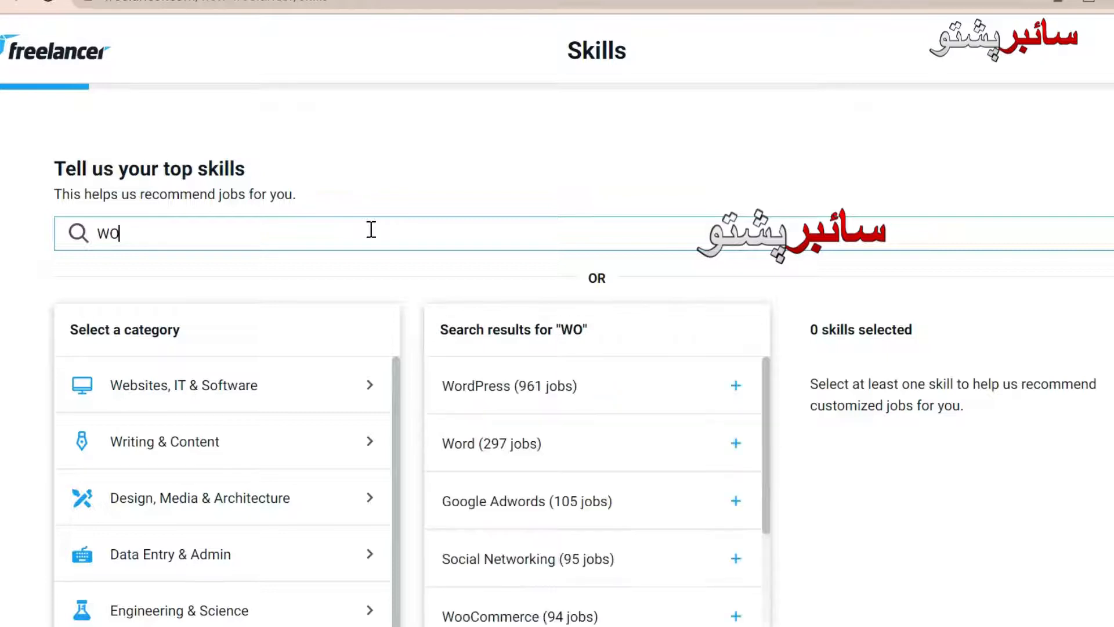
pyautogui.press('BackSpace')
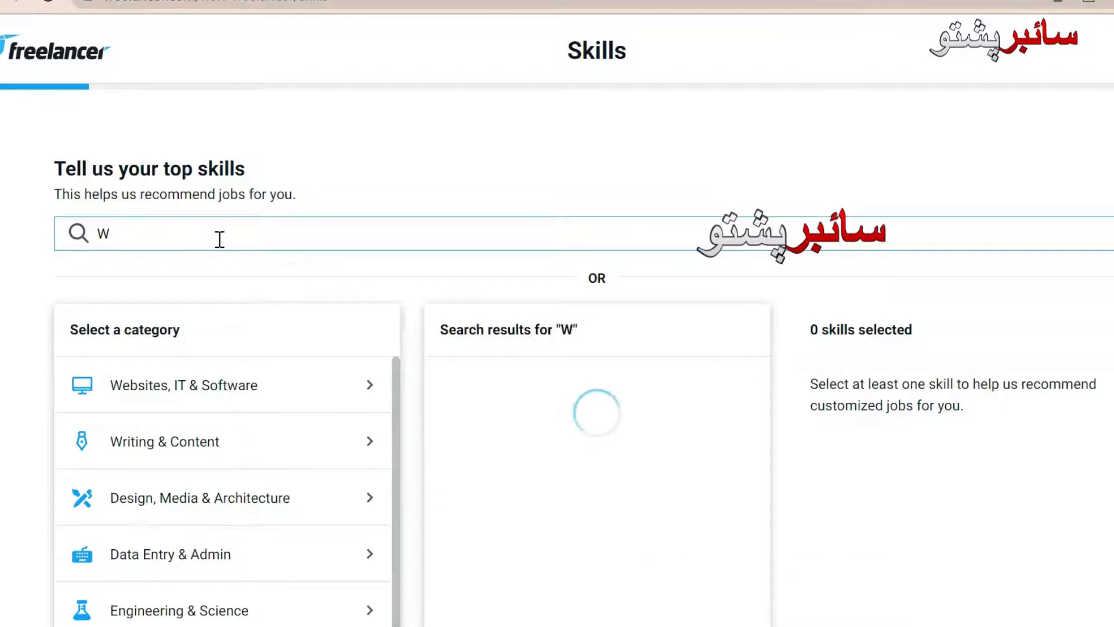
pyautogui.write('ordPr')
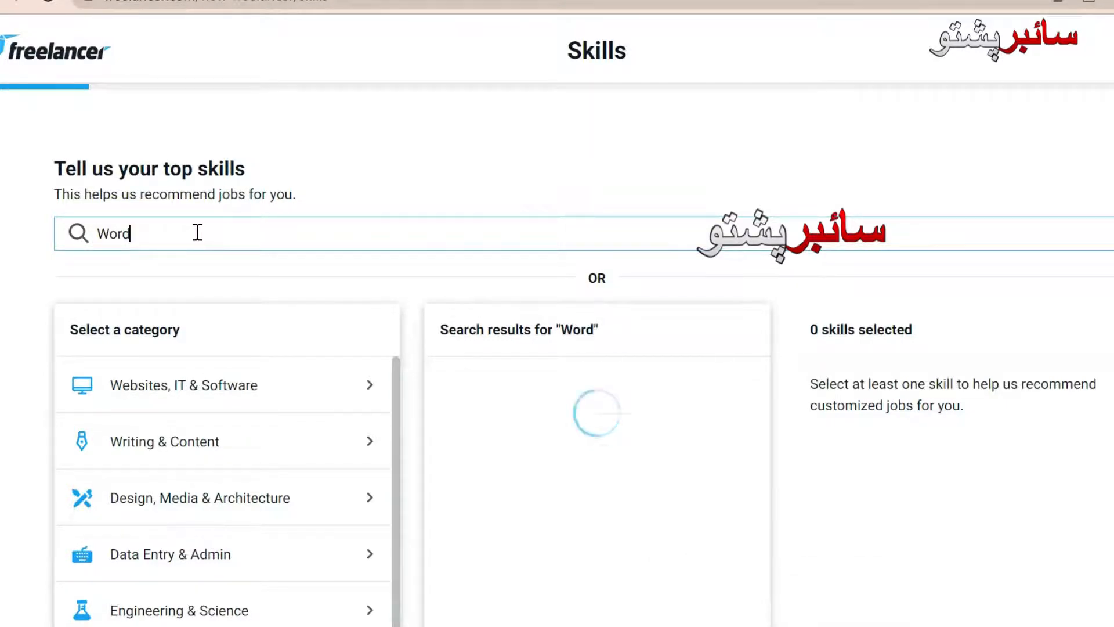
pyautogui.write('ess')
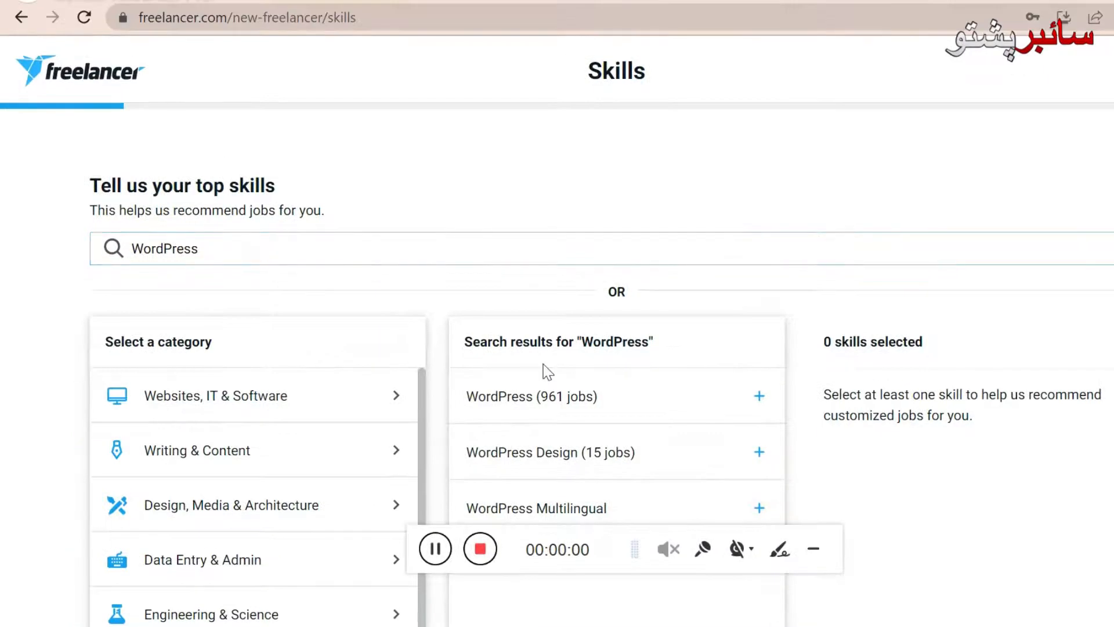
pyautogui.click(814, 549)
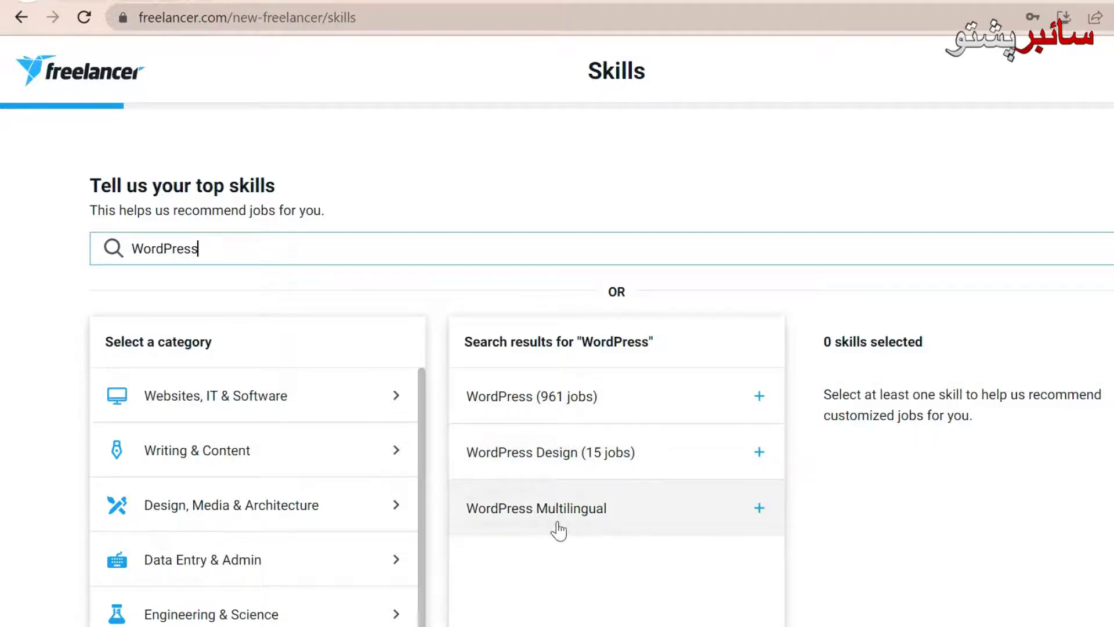
pyautogui.click(759, 396)
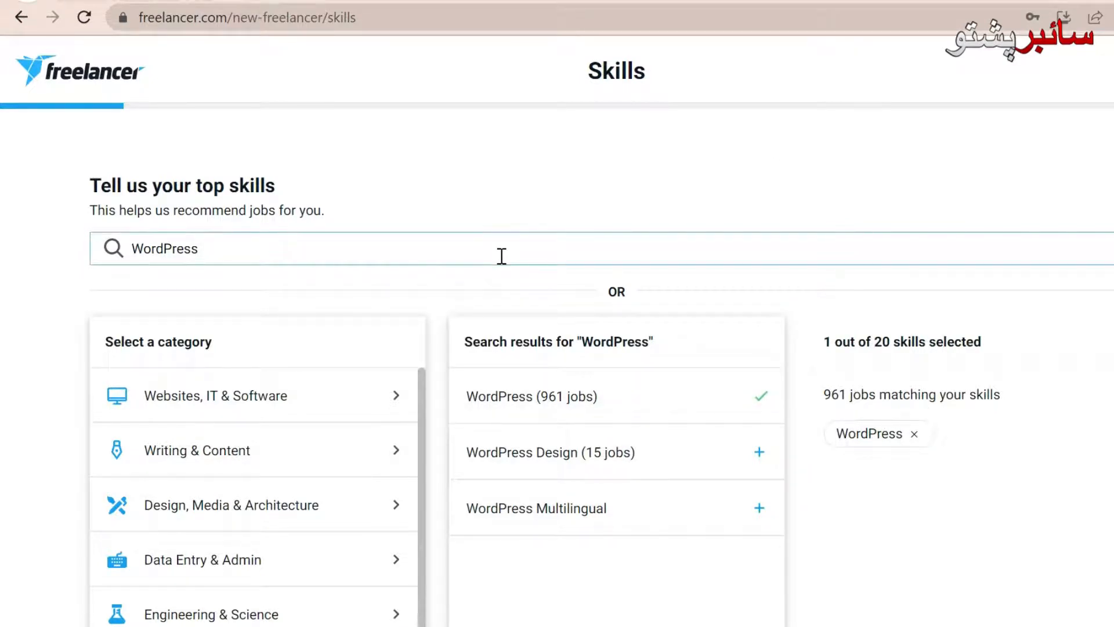
pyautogui.press('BackSpace')
pyautogui.press('BackSpace')
pyautogui.press('BackSpace')
pyautogui.press('BackSpace')
pyautogui.press('BackSpace')
pyautogui.press('BackSpace')
pyautogui.press('BackSpace')
pyautogui.press('BackSpace')
pyautogui.press('BackSpace')
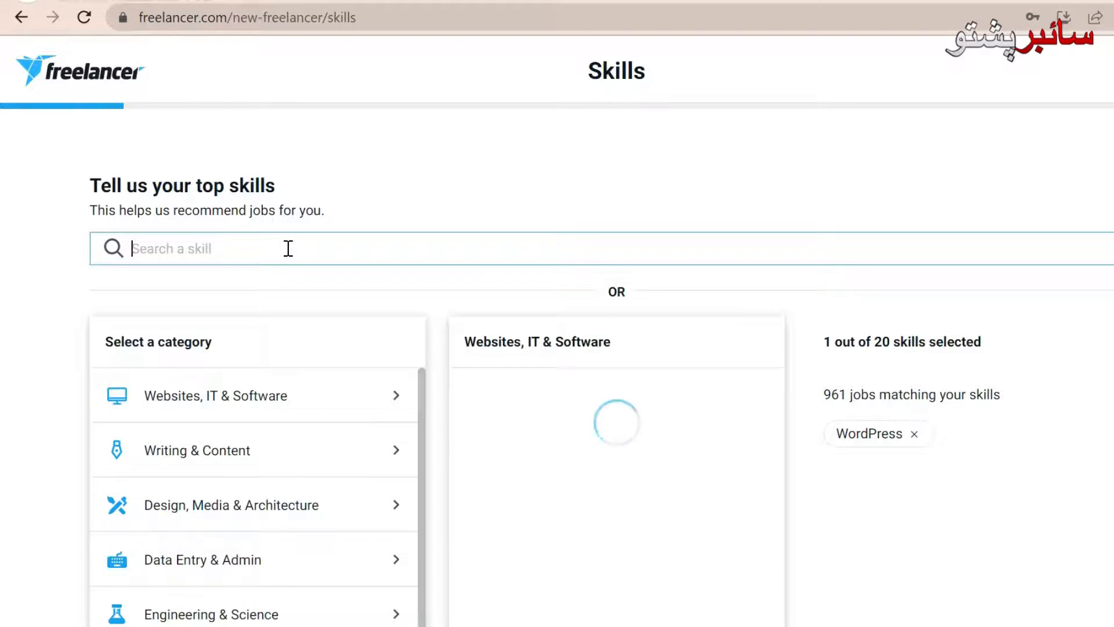
# Step: Search HTML and add it as a skill (2106 jobs), then clear the search
pyautogui.write('HTML')
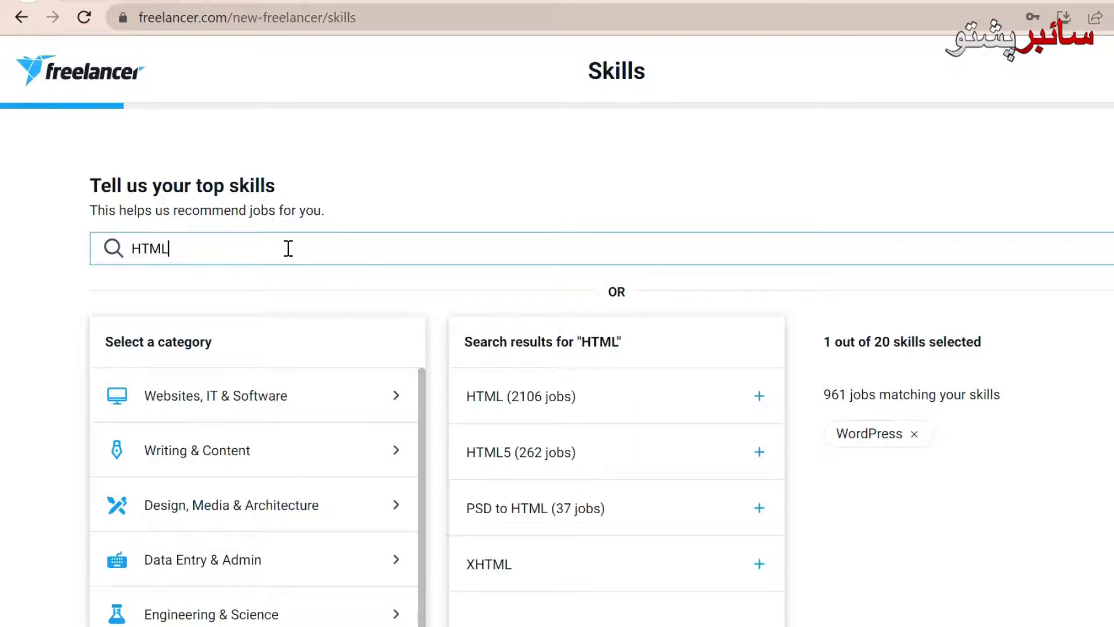
pyautogui.click(760, 397)
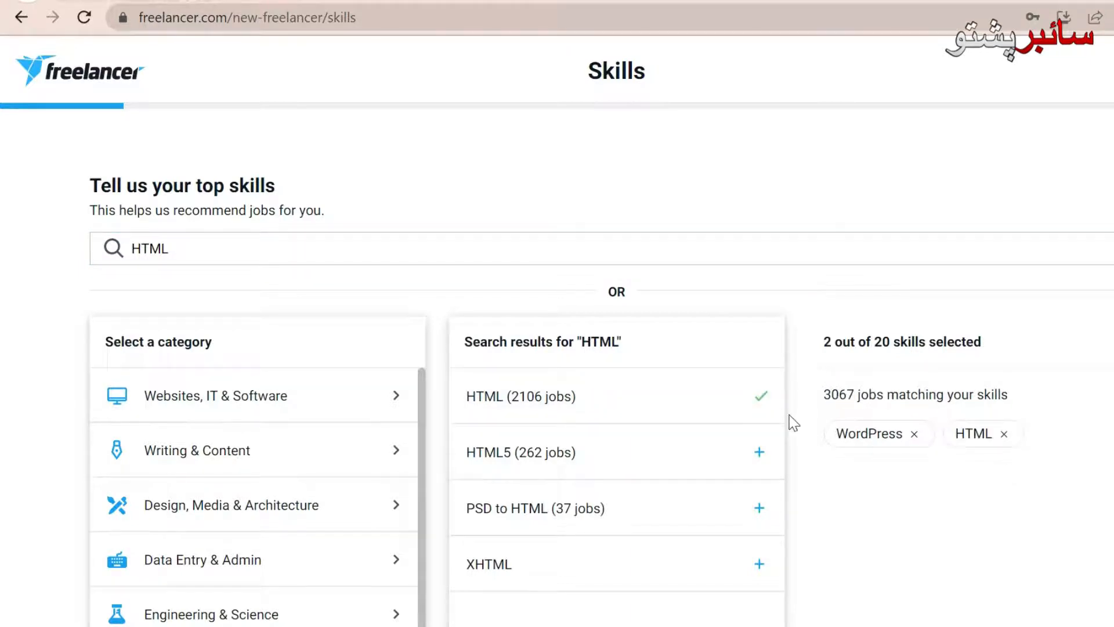
pyautogui.click(439, 248)
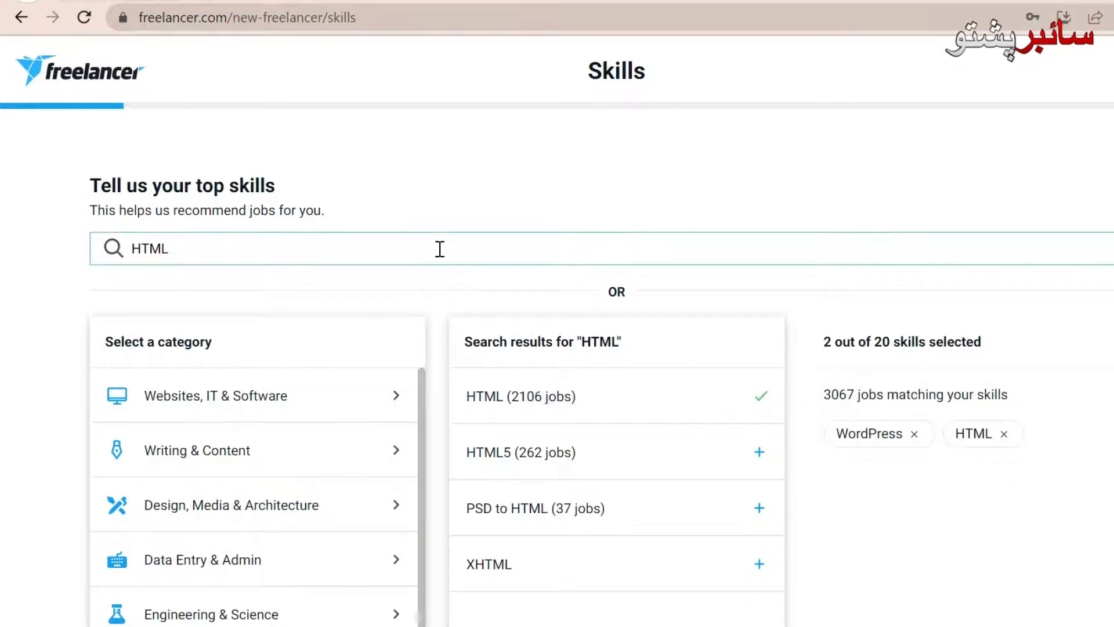
pyautogui.press('BackSpace')
pyautogui.press('BackSpace')
pyautogui.press('BackSpace')
pyautogui.press('BackSpace')
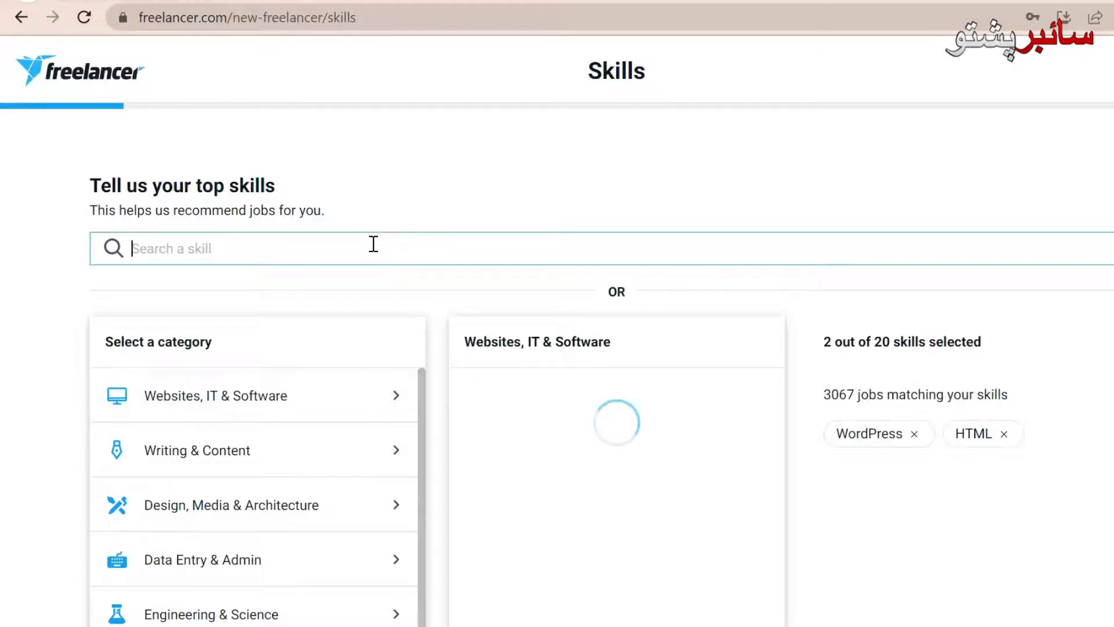
# Step: Search CSS and add it as a skill (627 jobs), bringing the total to 3 of 20
pyautogui.write('CSSCss')
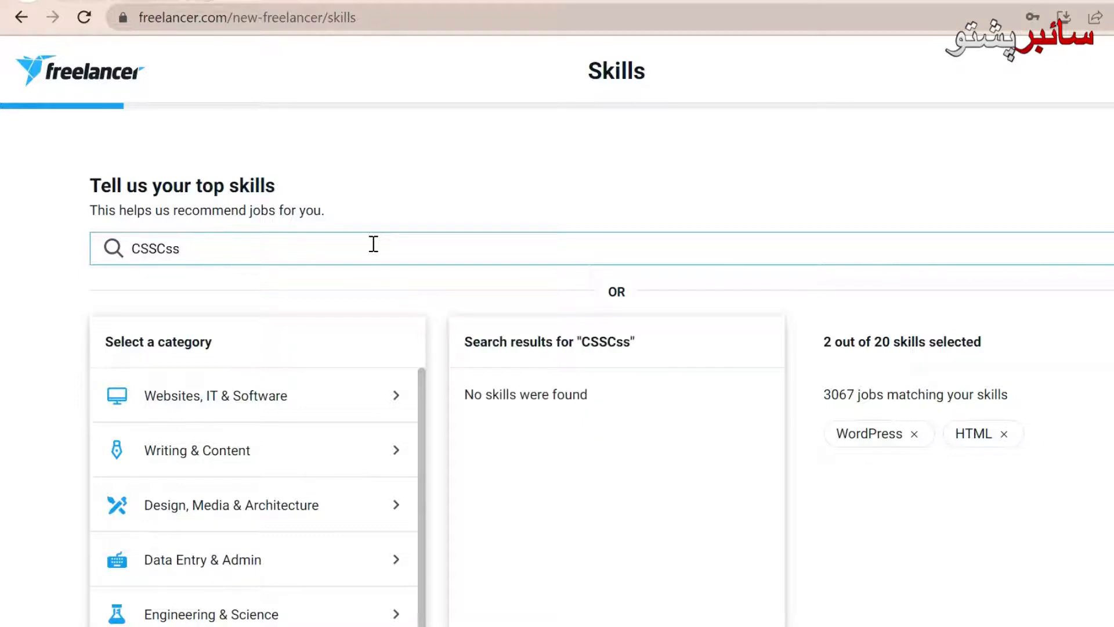
pyautogui.press('BackSpace')
pyautogui.press('BackSpace')
pyautogui.press('BackSpace')
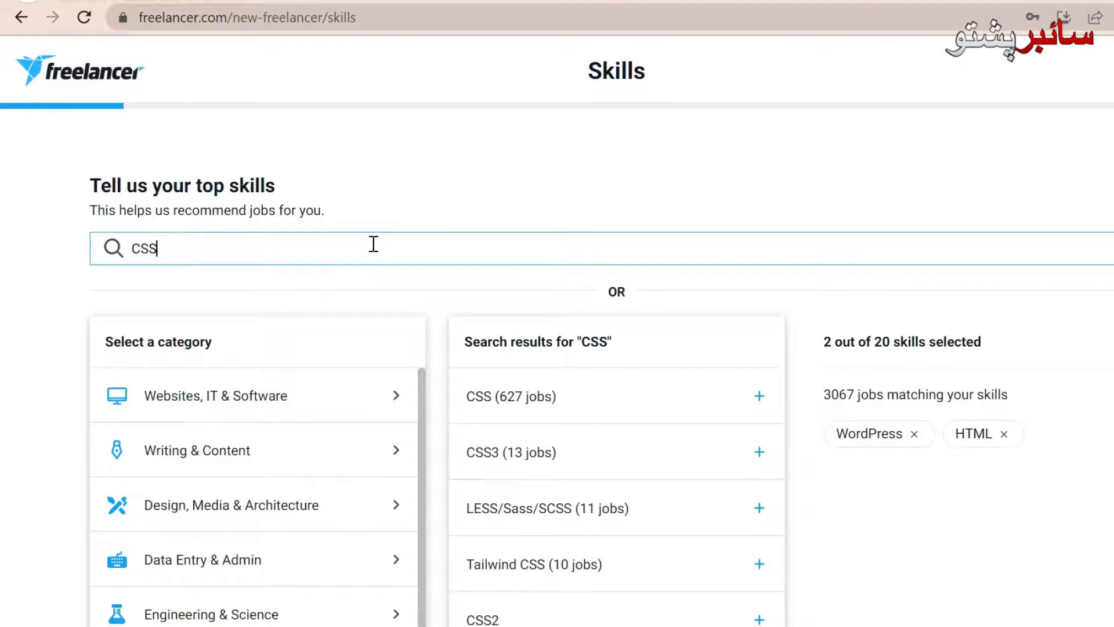
pyautogui.click(761, 396)
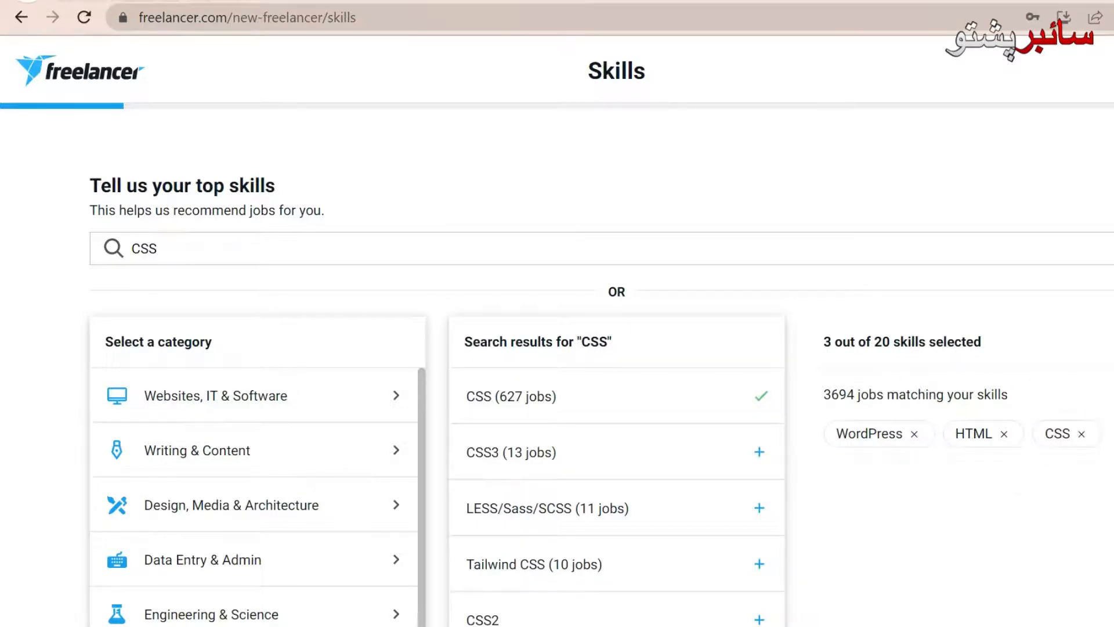
pyautogui.scroll(-3, 601, 383)
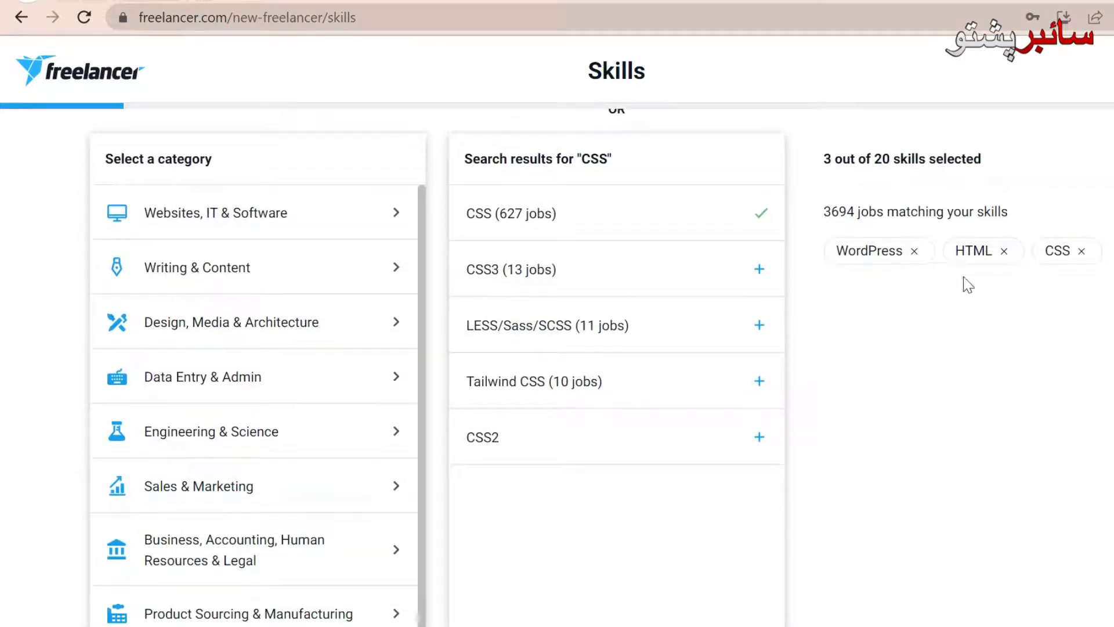
pyautogui.scroll(-7, 601, 383)
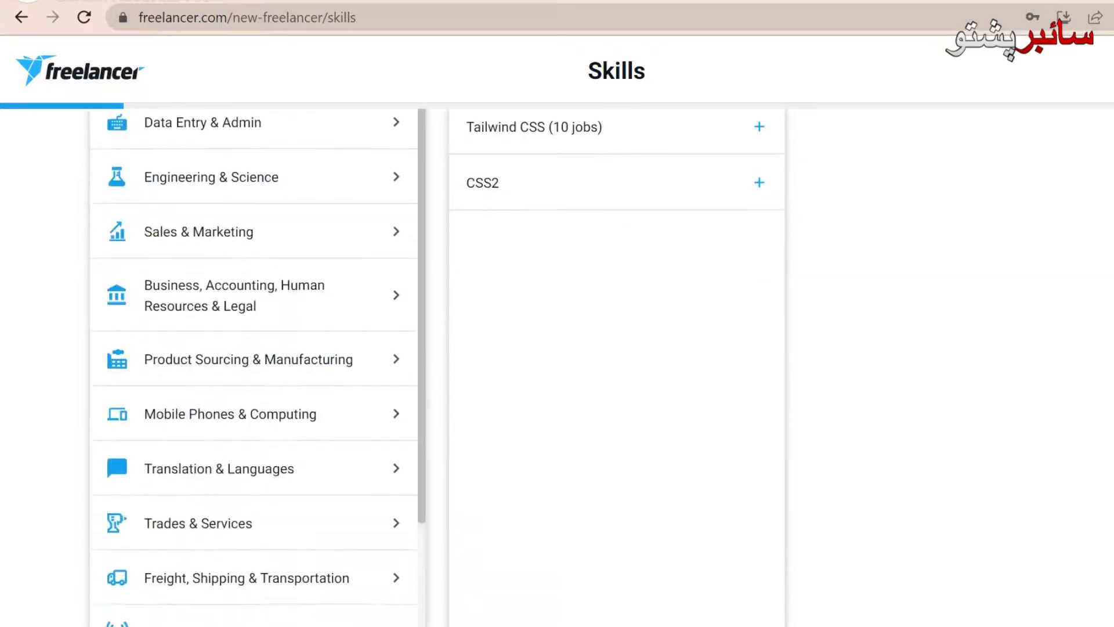
pyautogui.scroll(2, 601, 383)
pyautogui.scroll(8, 601, 383)
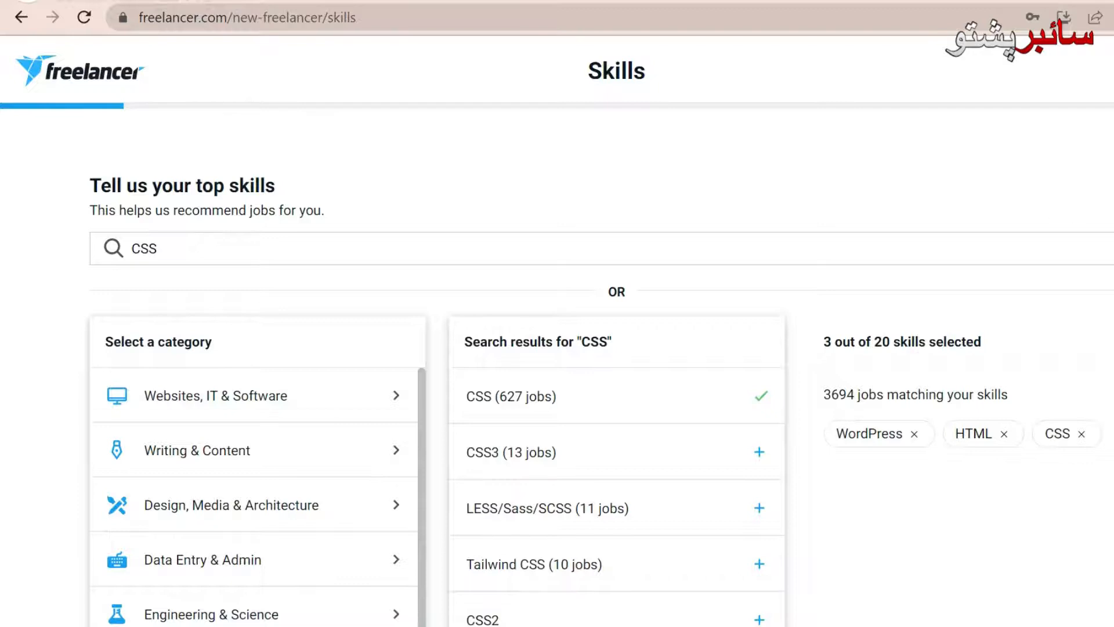
pyautogui.scroll(-5, 601, 366)
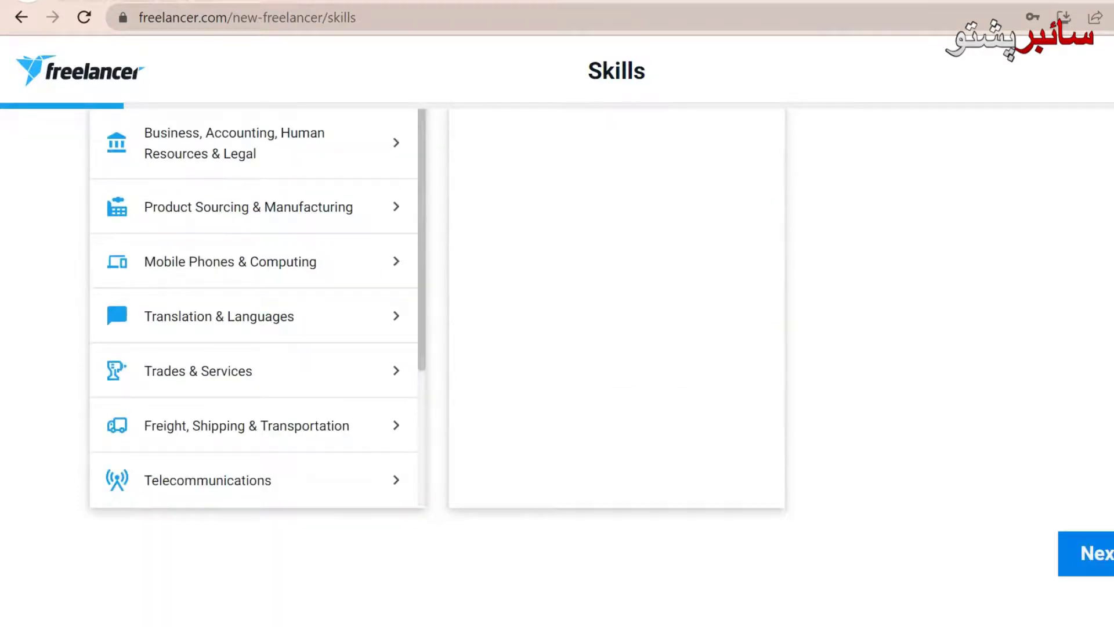
# Step: Leave the Skills step and skip the Linked accounts page without connecting Facebook or LinkedIn
pyautogui.click(1074, 543)
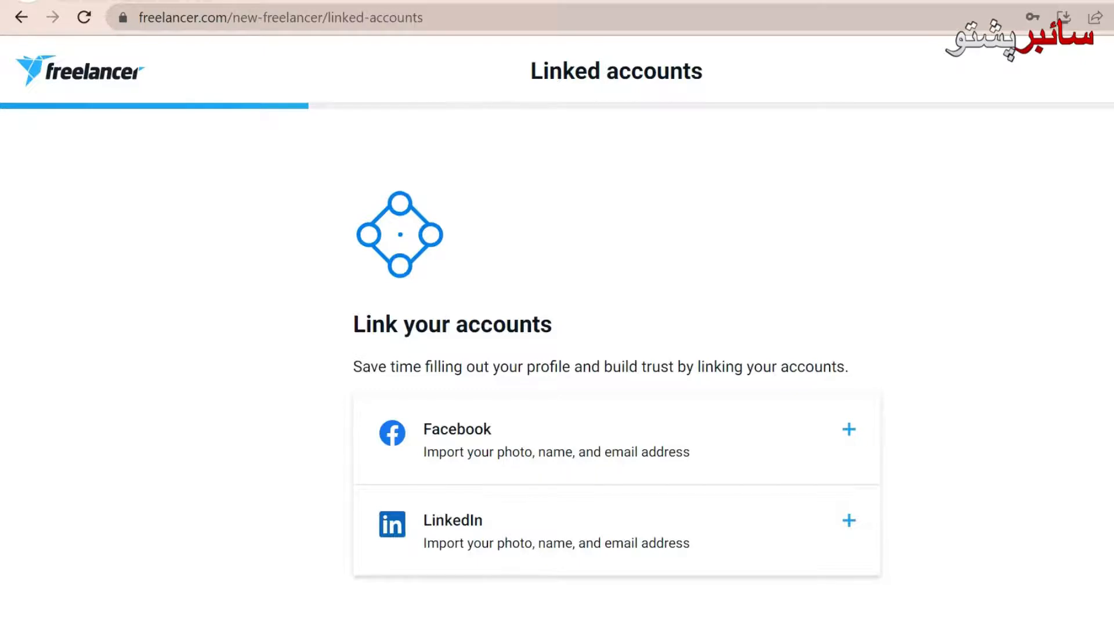
pyautogui.scroll(-3, 617, 374)
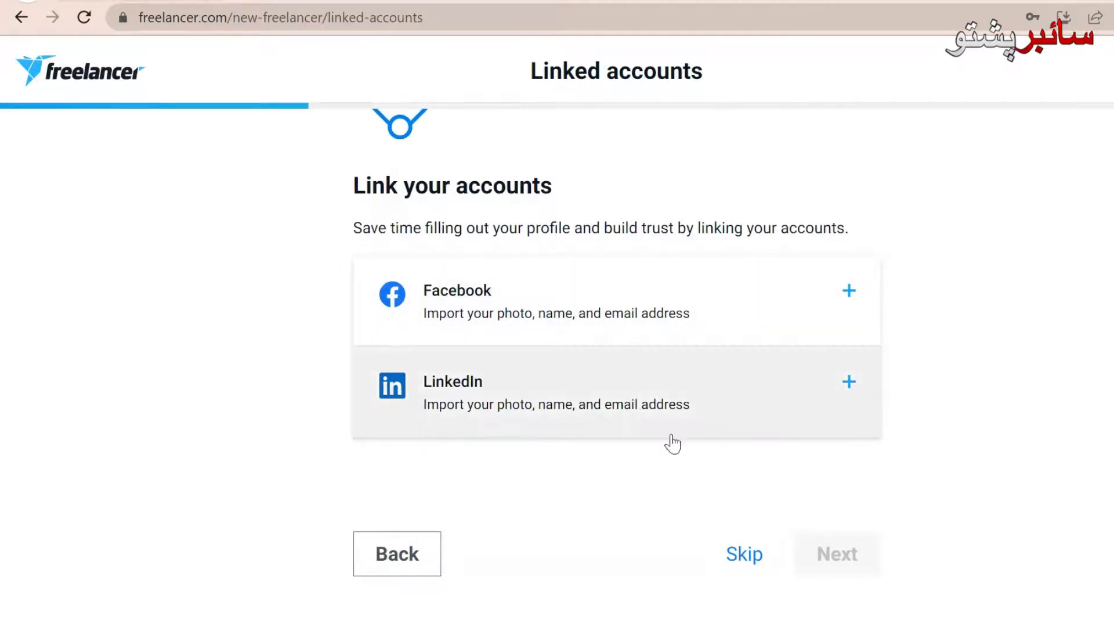
pyautogui.click(743, 557)
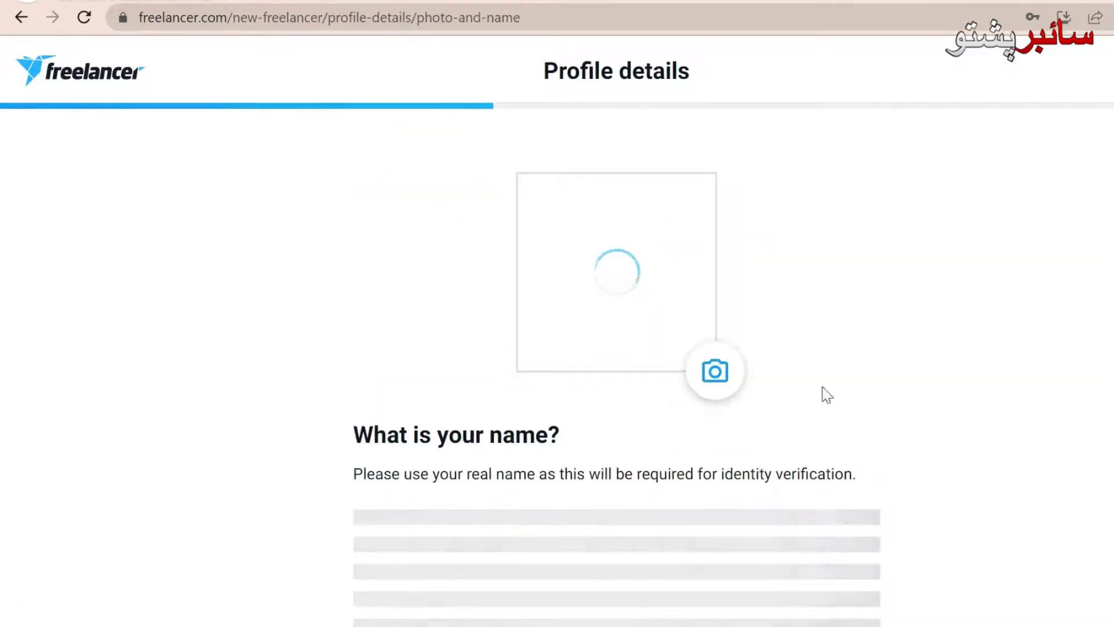
# Step: Enter the user's first name and surname on Profile details and continue
pyautogui.scroll(-4, 616, 371)
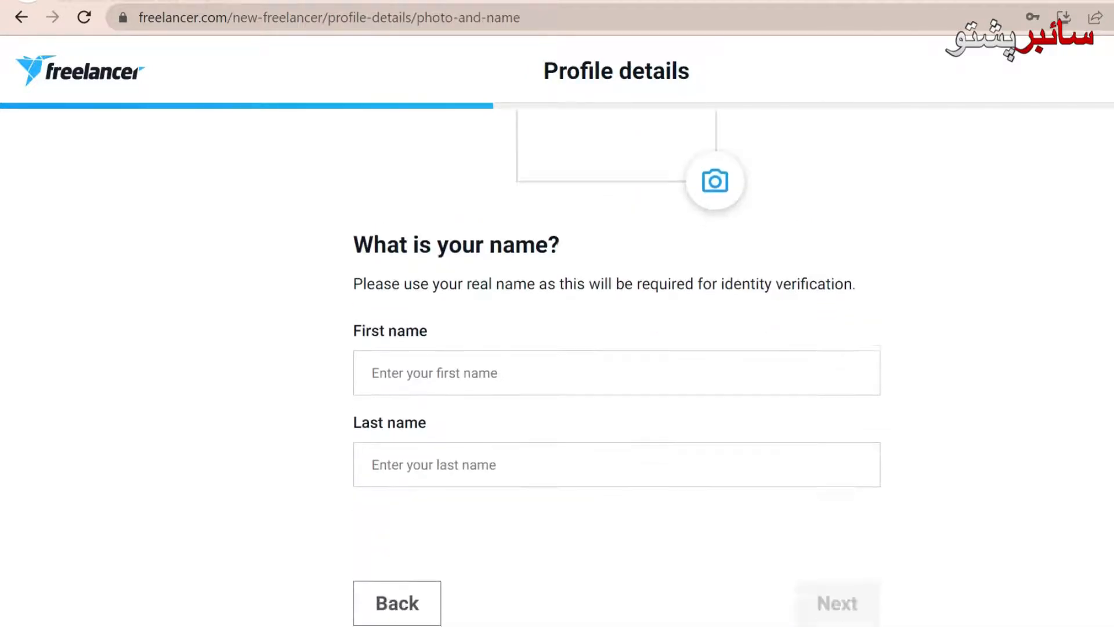
pyautogui.scroll(-1, 616, 354)
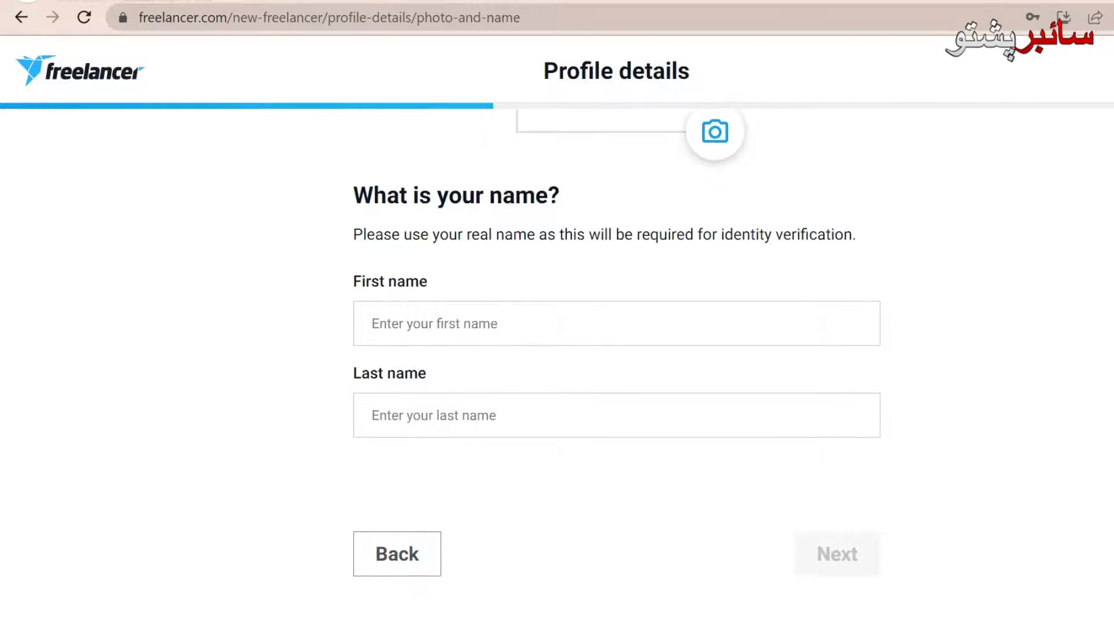
pyautogui.click(675, 314)
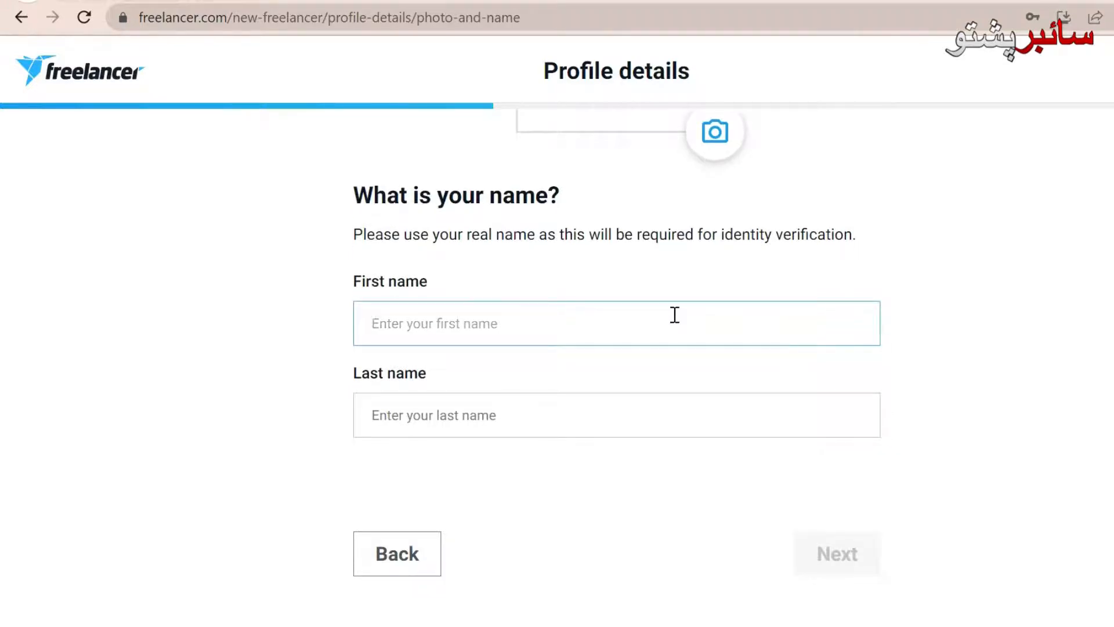
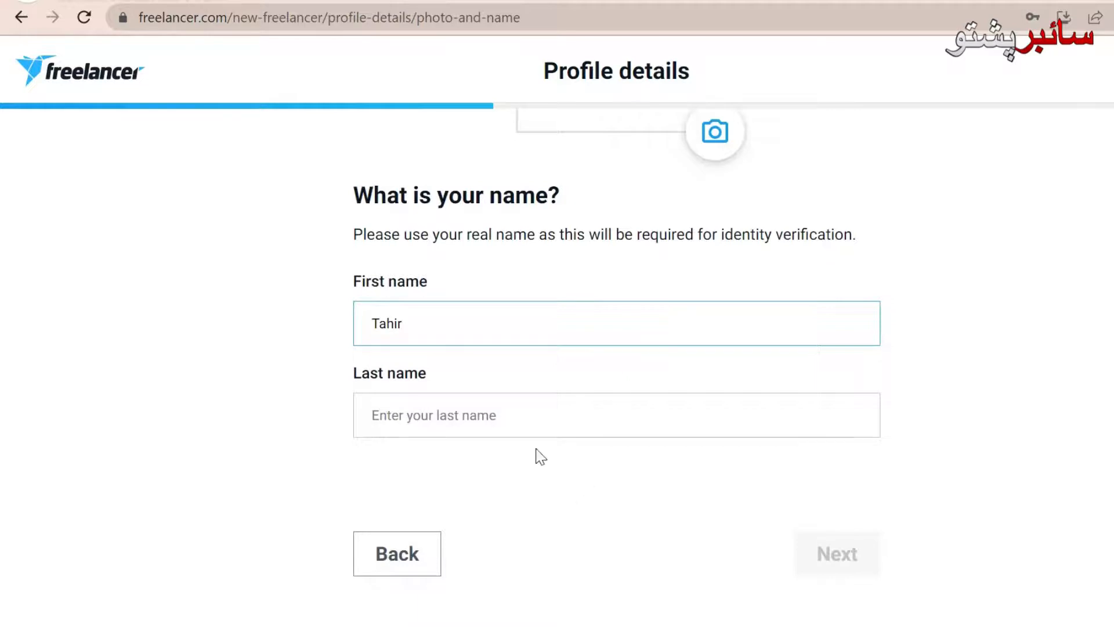
pyautogui.click(531, 416)
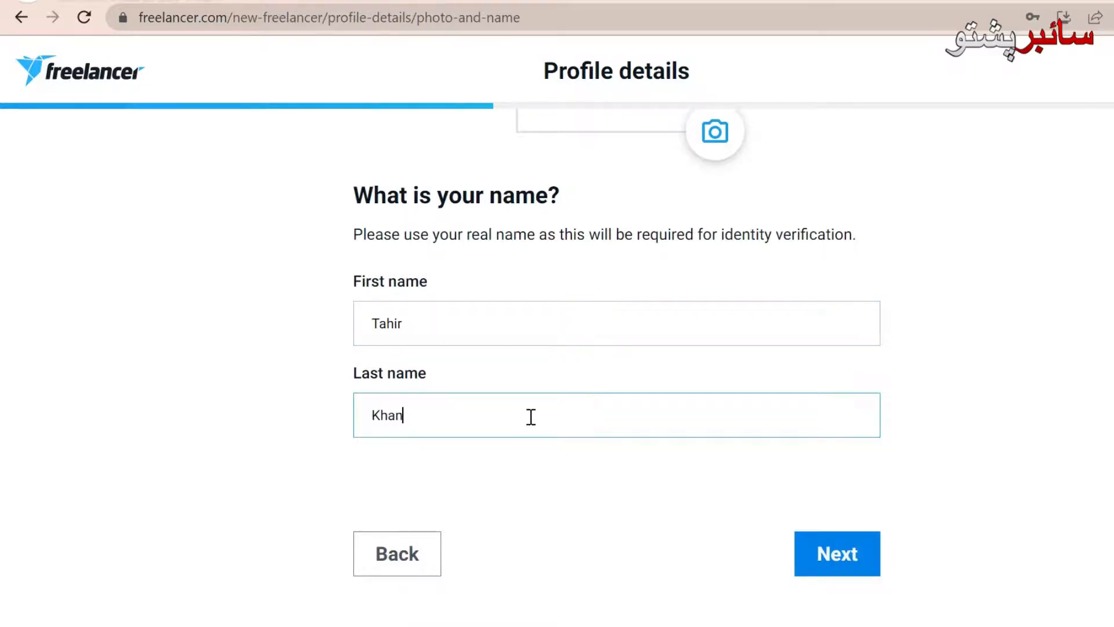
pyautogui.click(856, 555)
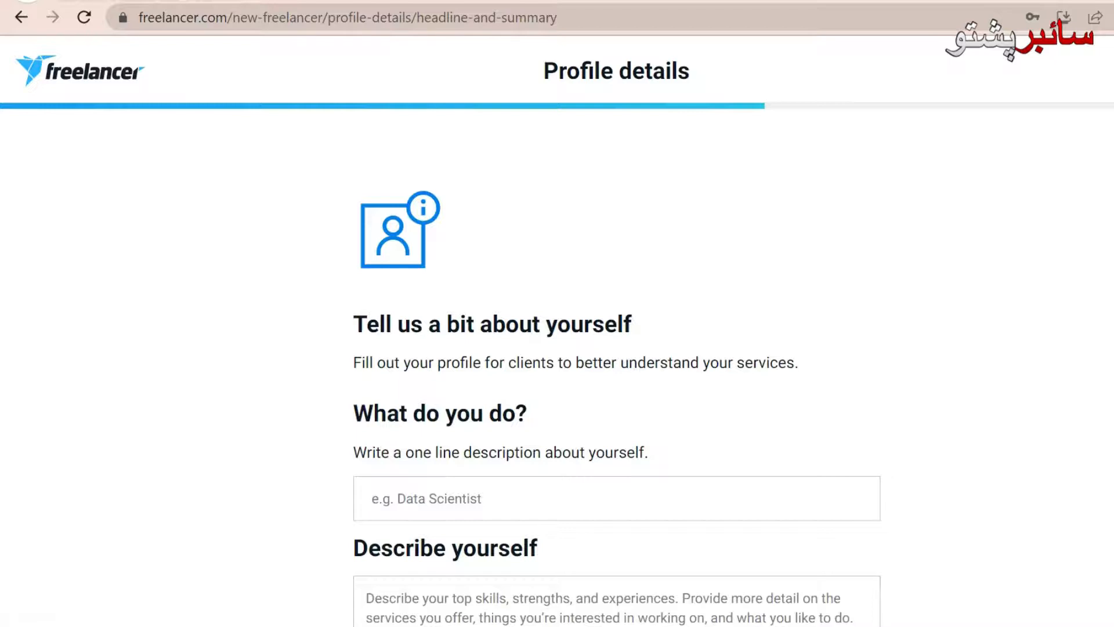
# Step: Type the headline 'WordPress Develper' and correct it to 'WordPress Developer' with spellcheck
pyautogui.scroll(-3, 617, 392)
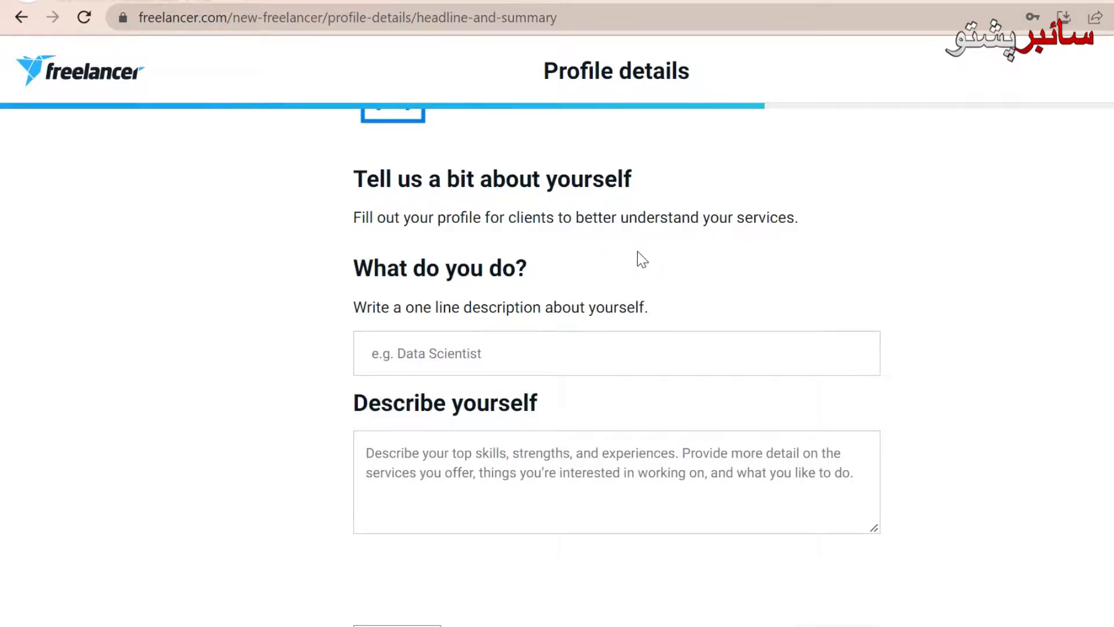
pyautogui.click(683, 355)
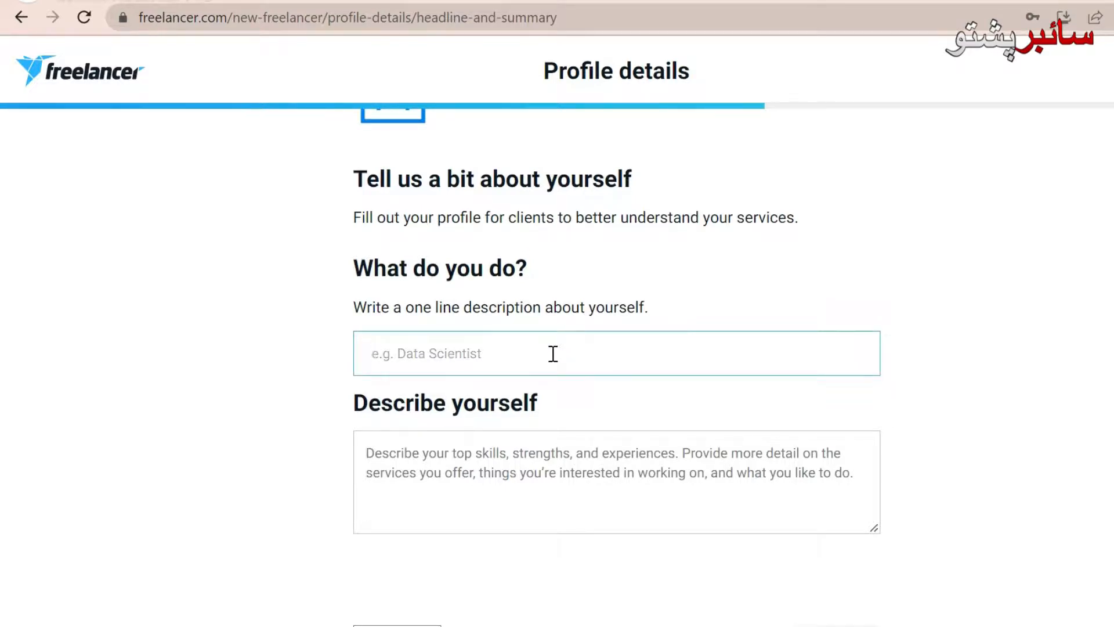
pyautogui.write('Word')
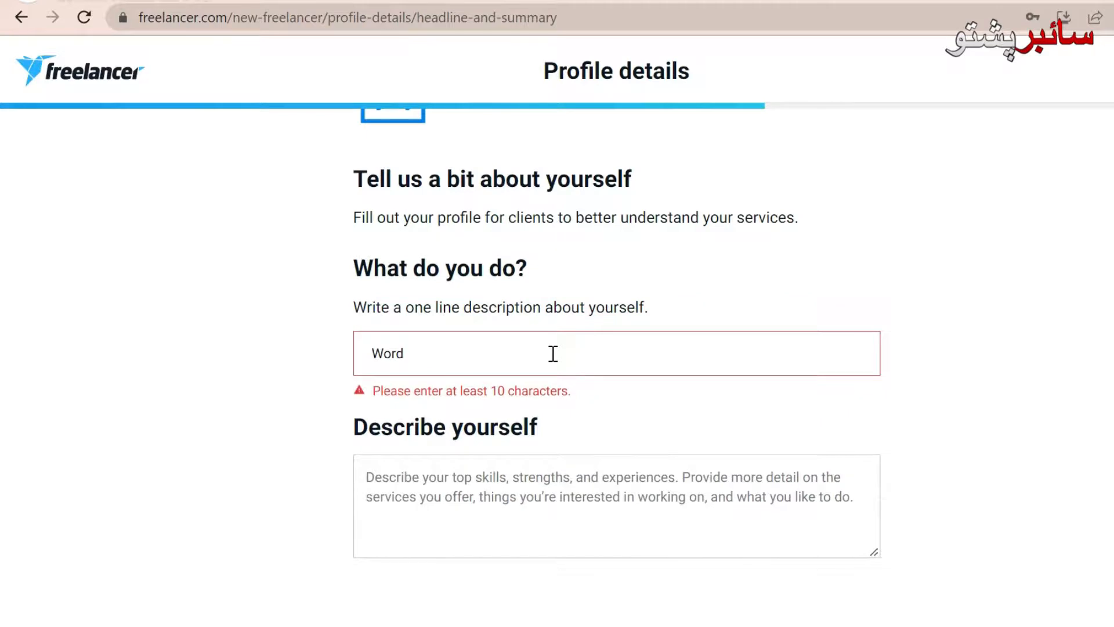
pyautogui.write('Press D')
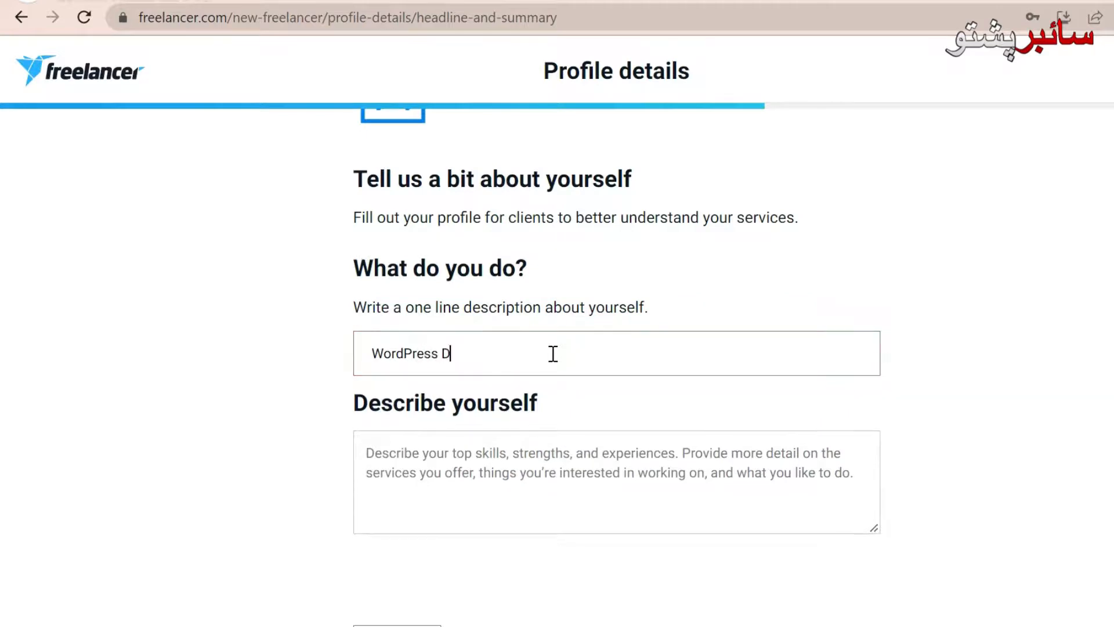
pyautogui.write('evelper')
pyautogui.rightClick(459, 353)
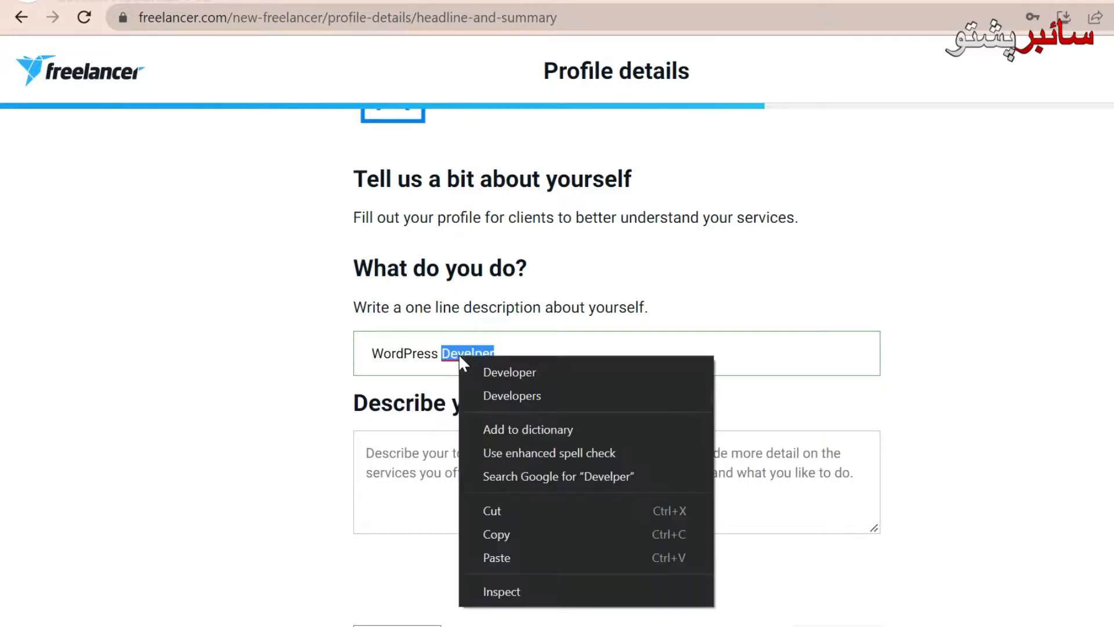
pyautogui.click(497, 371)
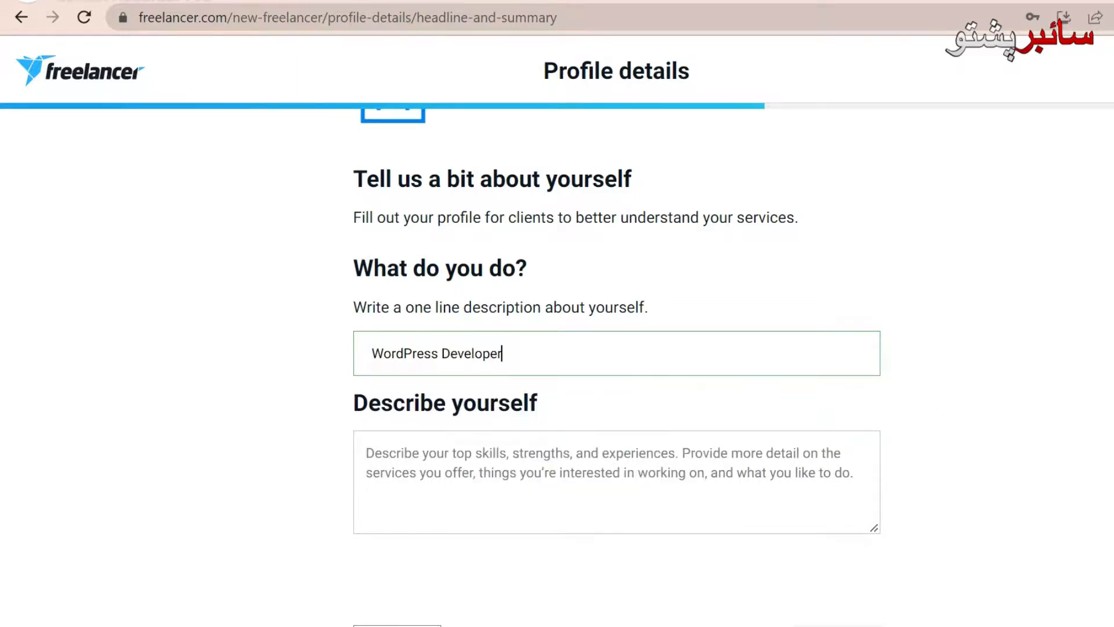
pyautogui.scroll(-2, 617, 365)
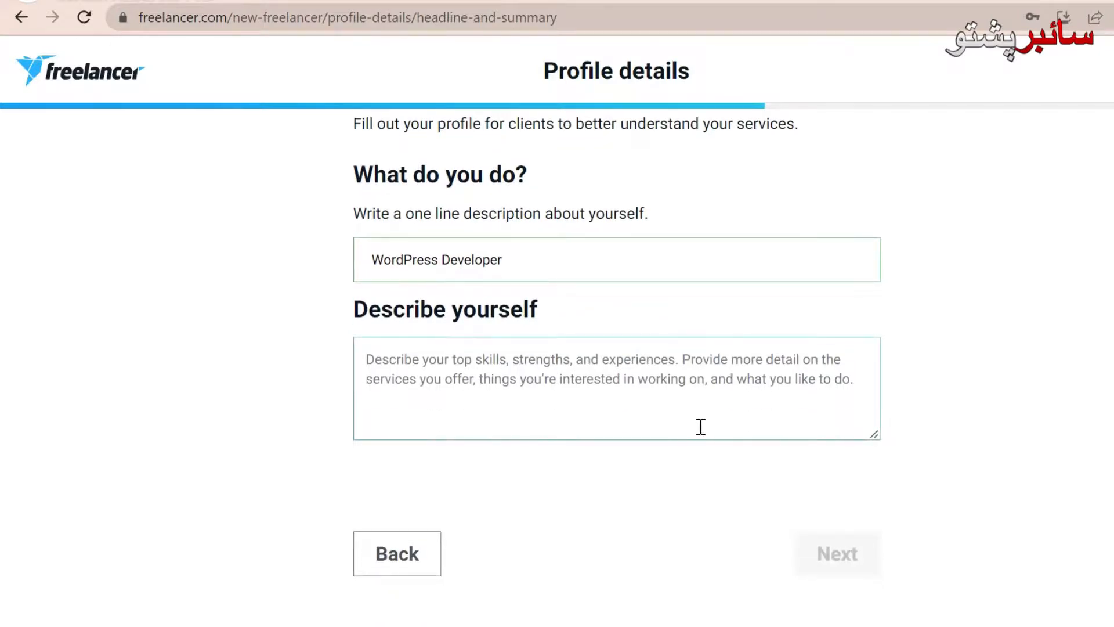
# Step: Write the Describe yourself text about looking for professional WordPress work, then submit it
pyautogui.click(368, 352)
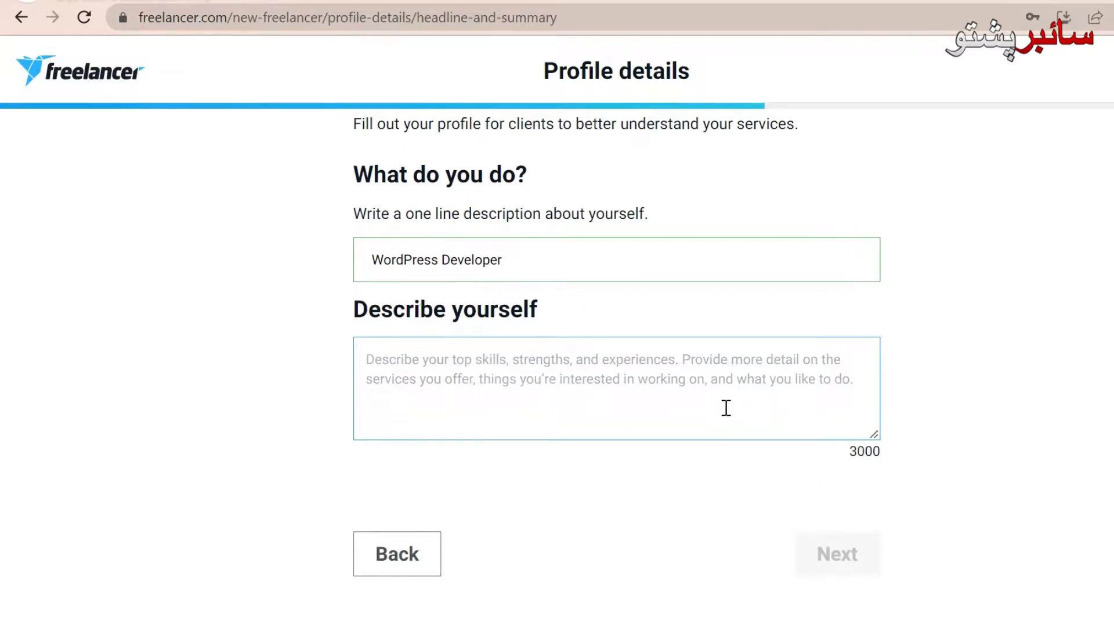
pyautogui.write('I am L')
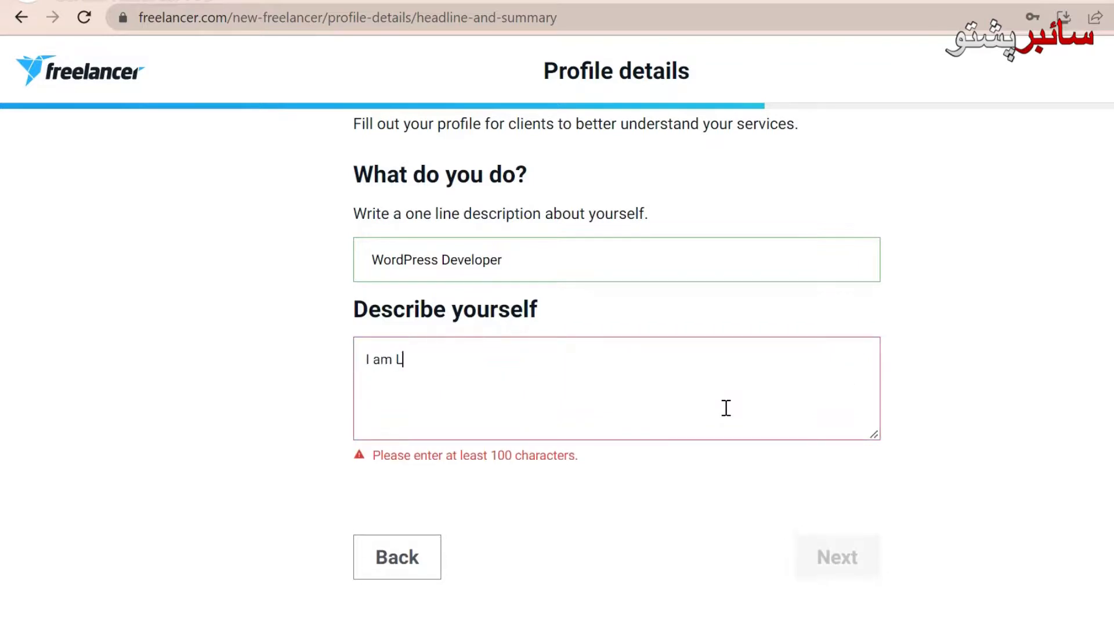
pyautogui.write('ooking for Some work')
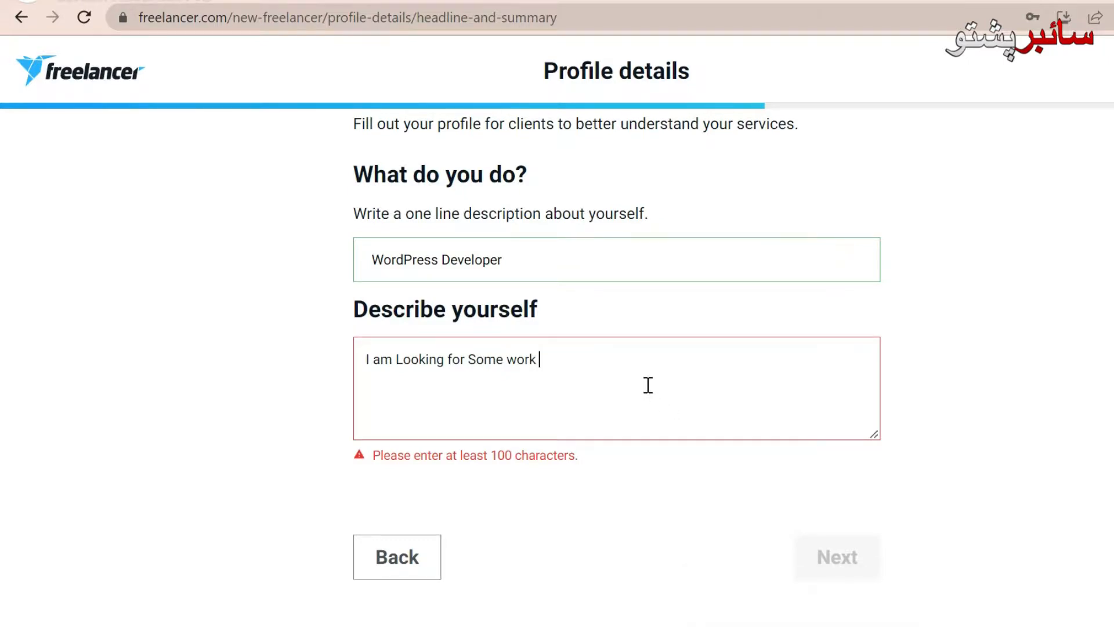
pyautogui.write('Proffesional')
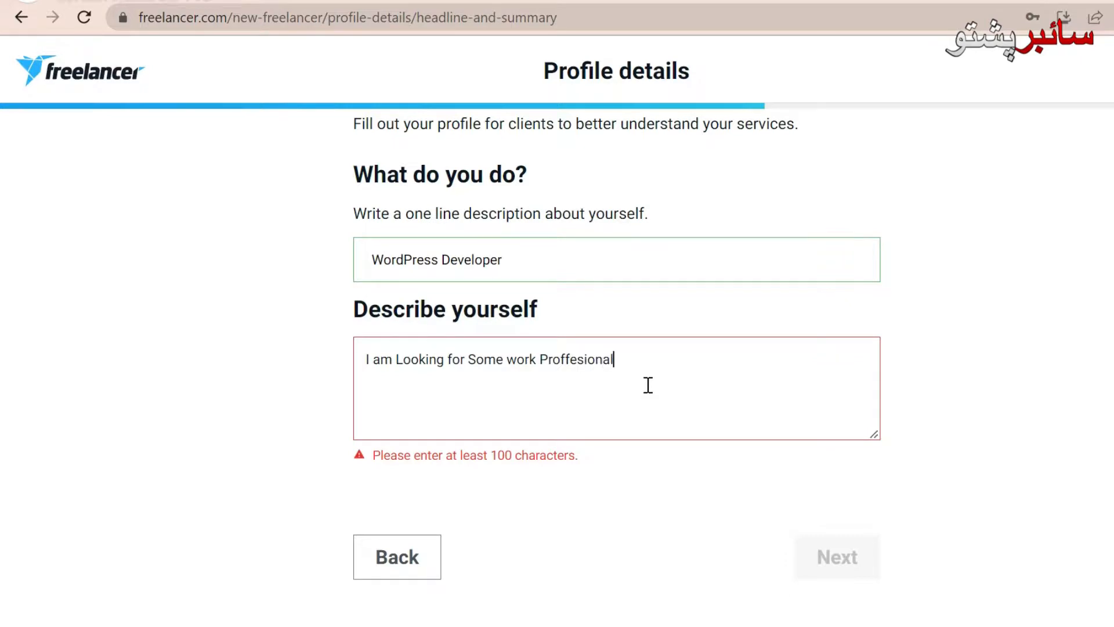
pyautogui.press('BackSpace')
pyautogui.press('BackSpace')
pyautogui.press('BackSpace')
pyautogui.write('sional . As i am a good WordPress developer i can work for your osm project')
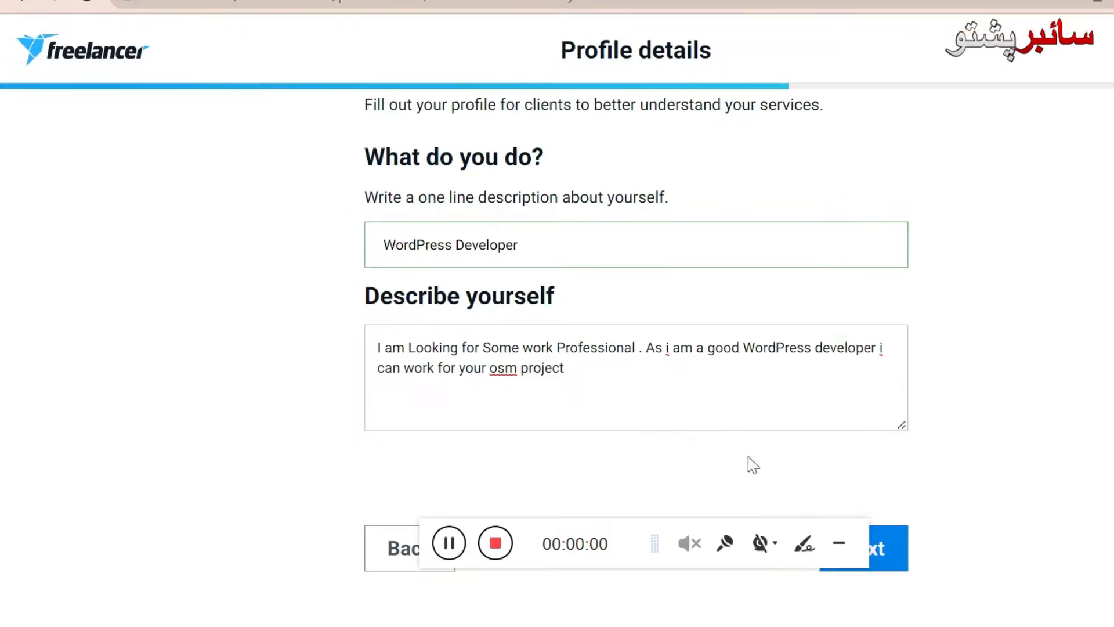
pyautogui.click(838, 549)
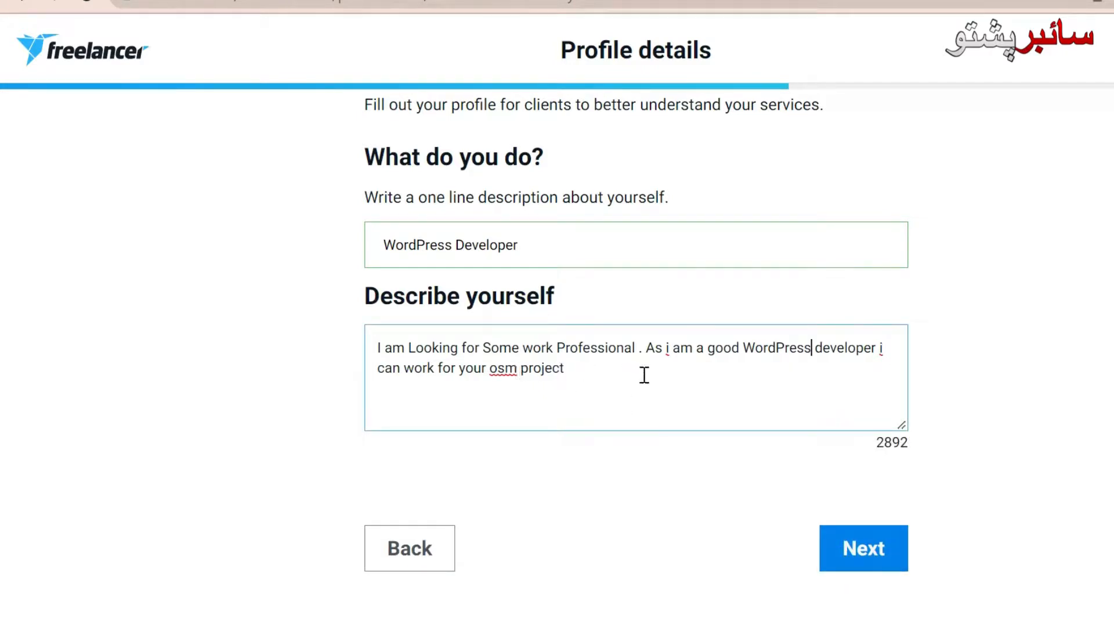
pyautogui.moveTo(586, 366); pyautogui.dragTo(345, 349)
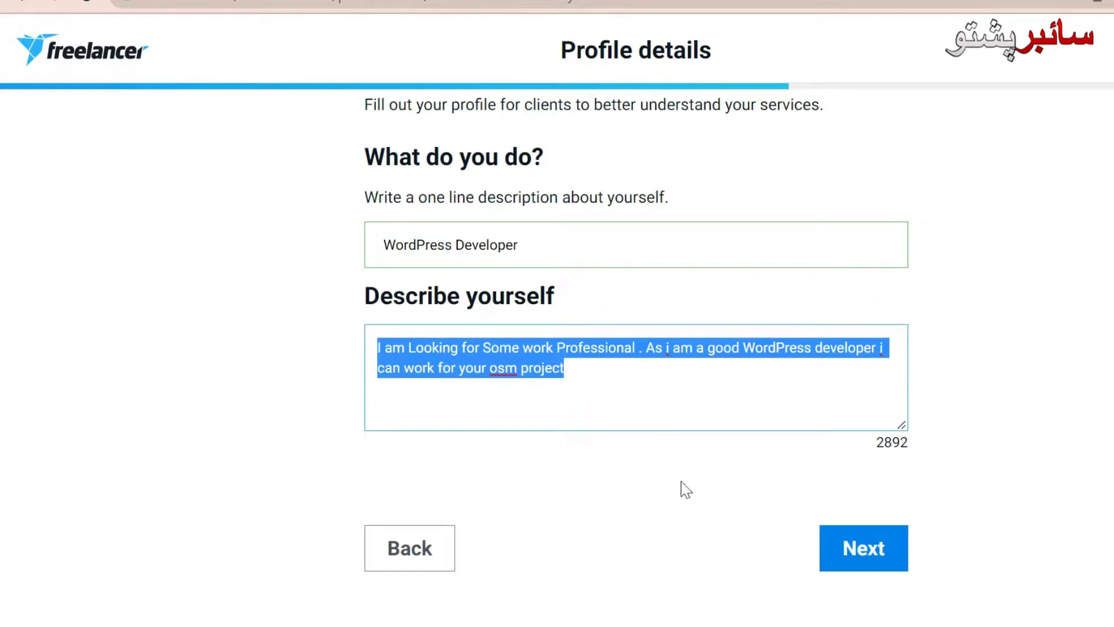
pyautogui.click(841, 549)
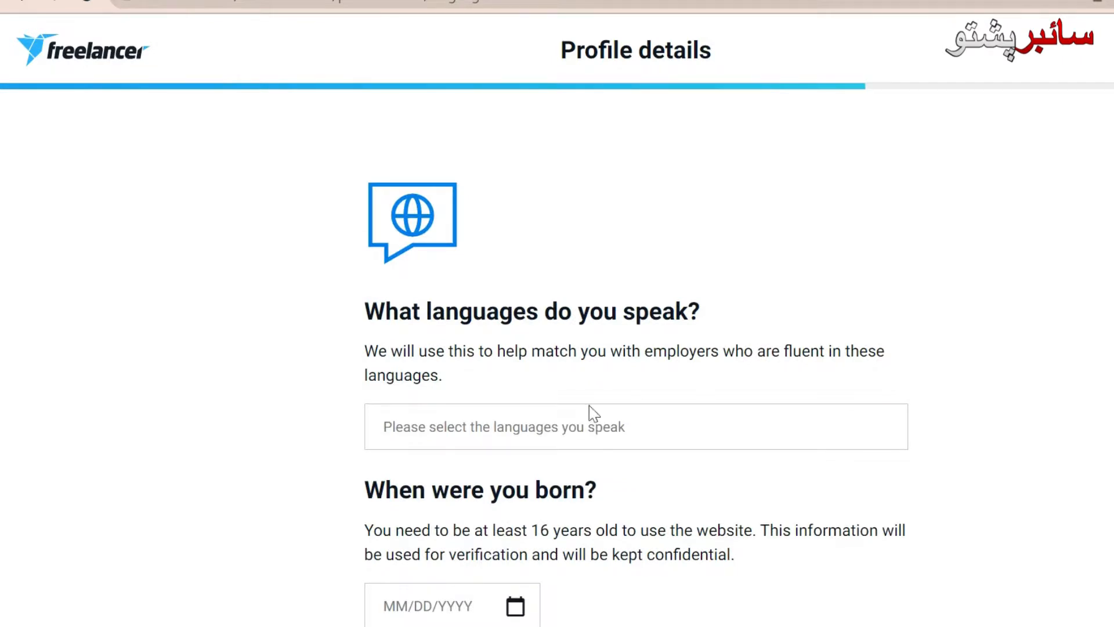
# Step: Add English as the only spoken language, discarding an attempted Urdu search
pyautogui.click(581, 432)
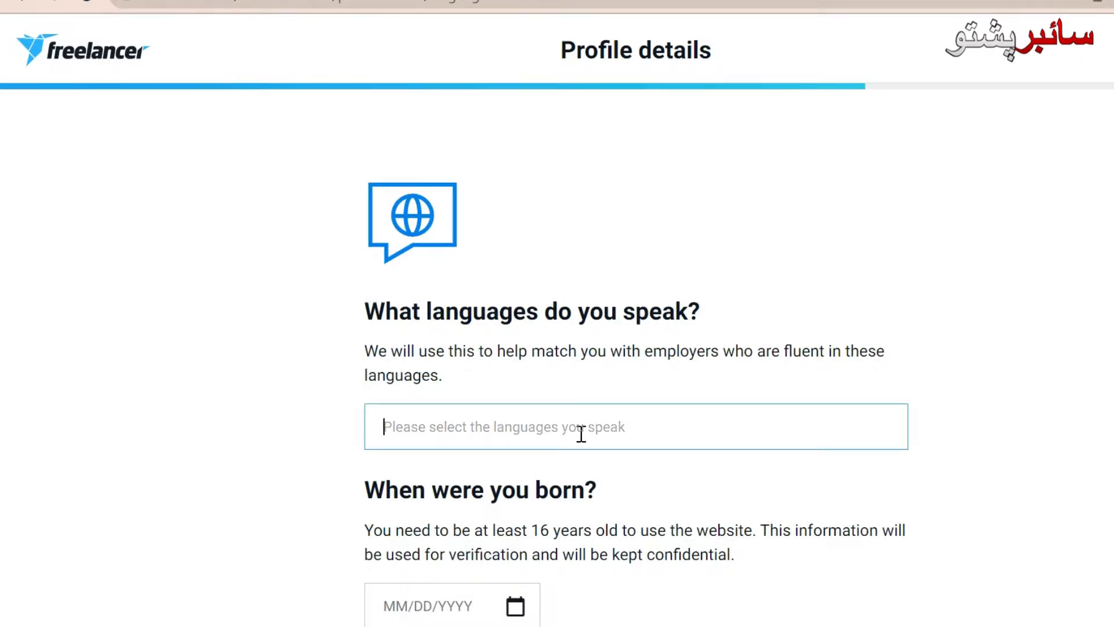
pyautogui.write('En')
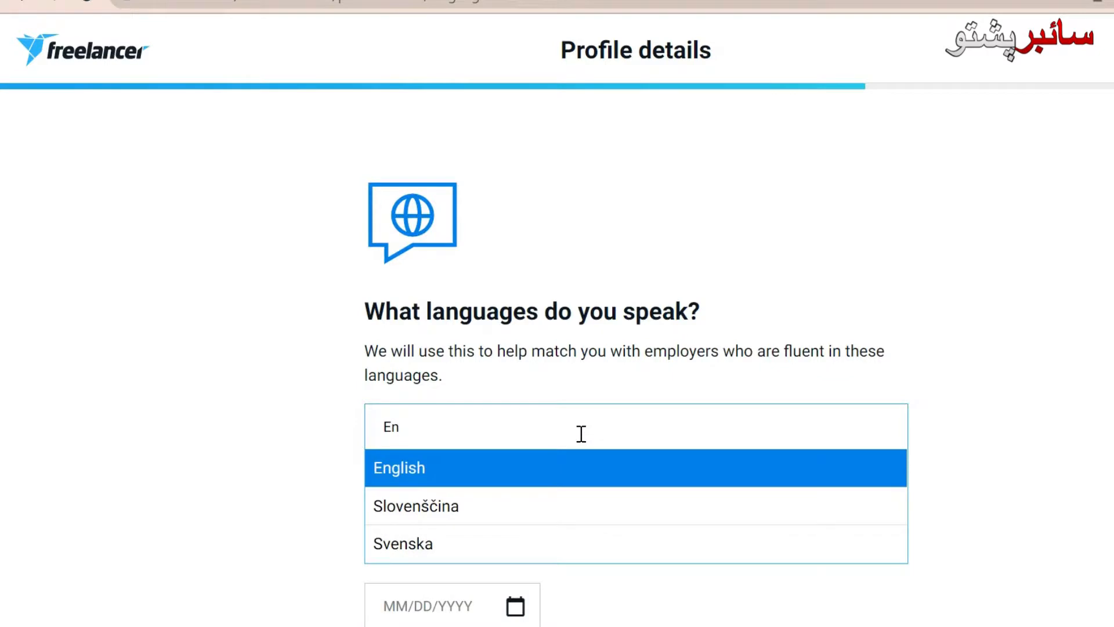
pyautogui.click(504, 461)
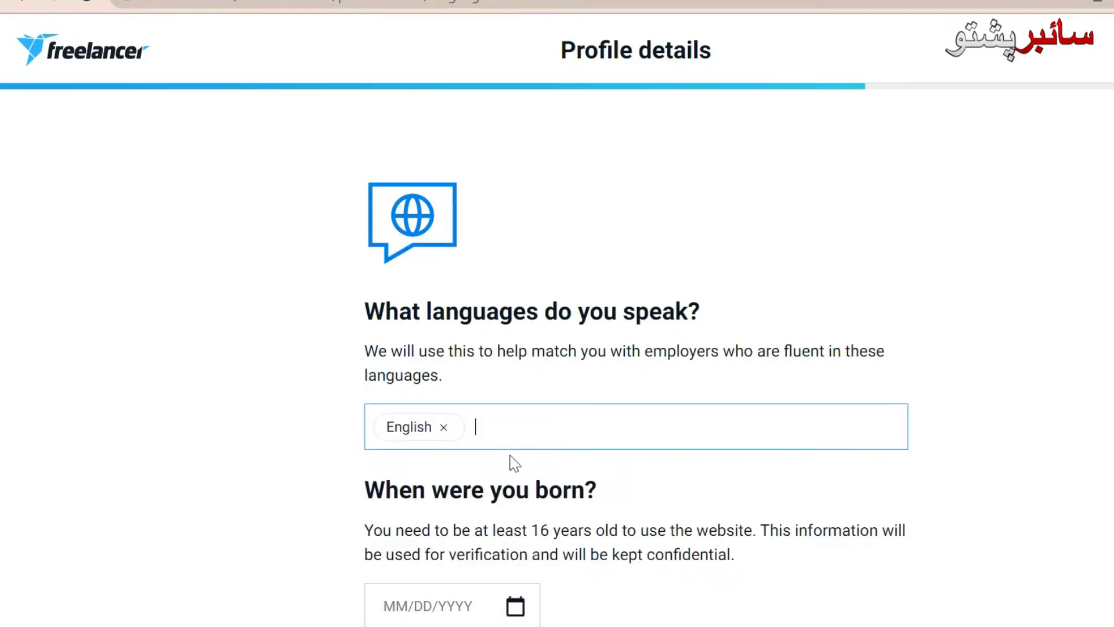
pyautogui.write('Urdu')
pyautogui.press('BackSpace')
pyautogui.press('BackSpace')
pyautogui.press('BackSpace')
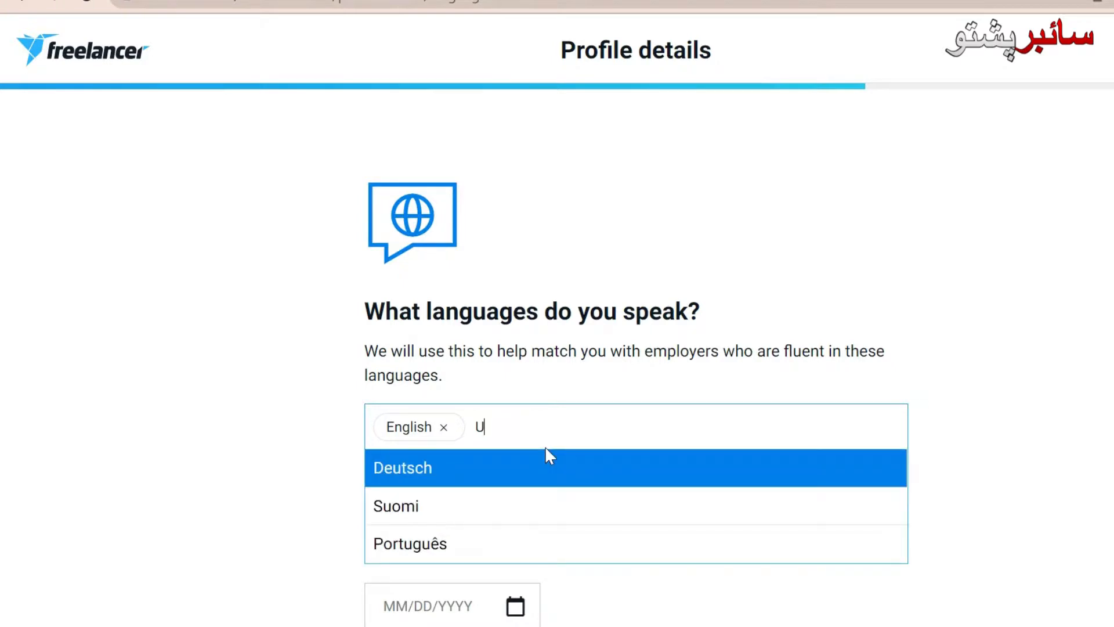
pyautogui.write('rd')
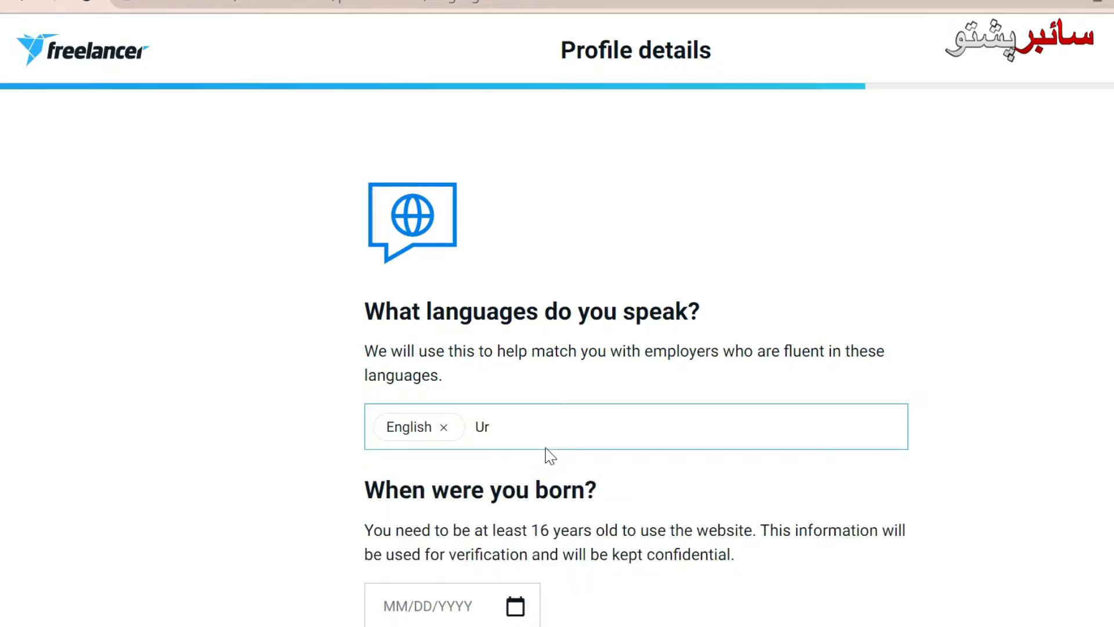
pyautogui.press('BackSpace')
pyautogui.press('BackSpace')
pyautogui.write('U')
pyautogui.press('BackSpace')
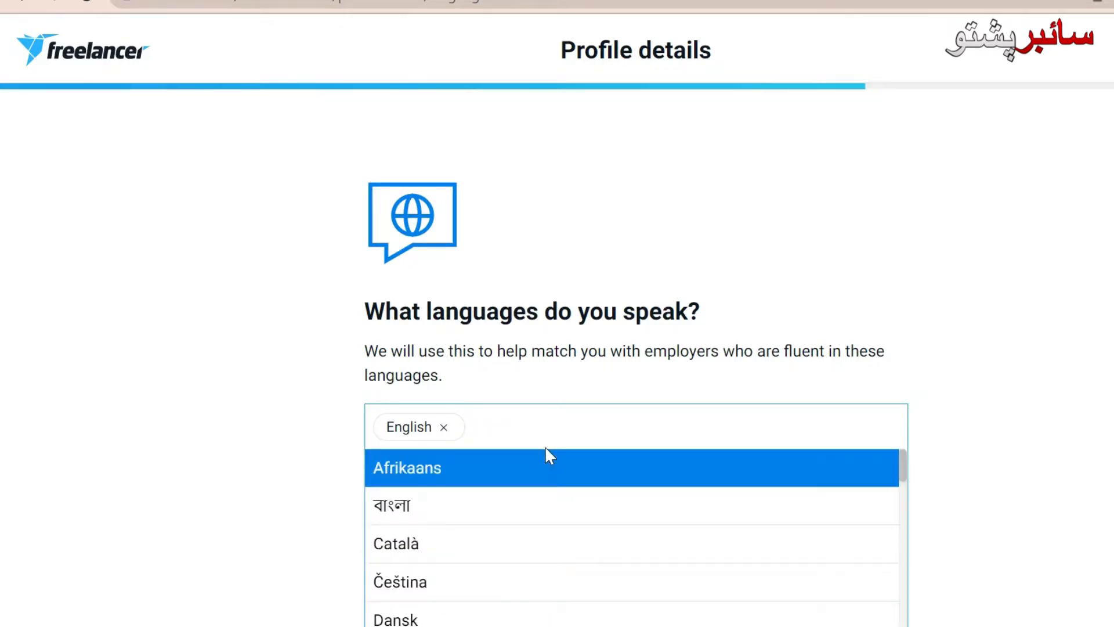
pyautogui.write('ur')
pyautogui.press('BackSpace')
pyautogui.press('BackSpace')
pyautogui.click(1007, 455)
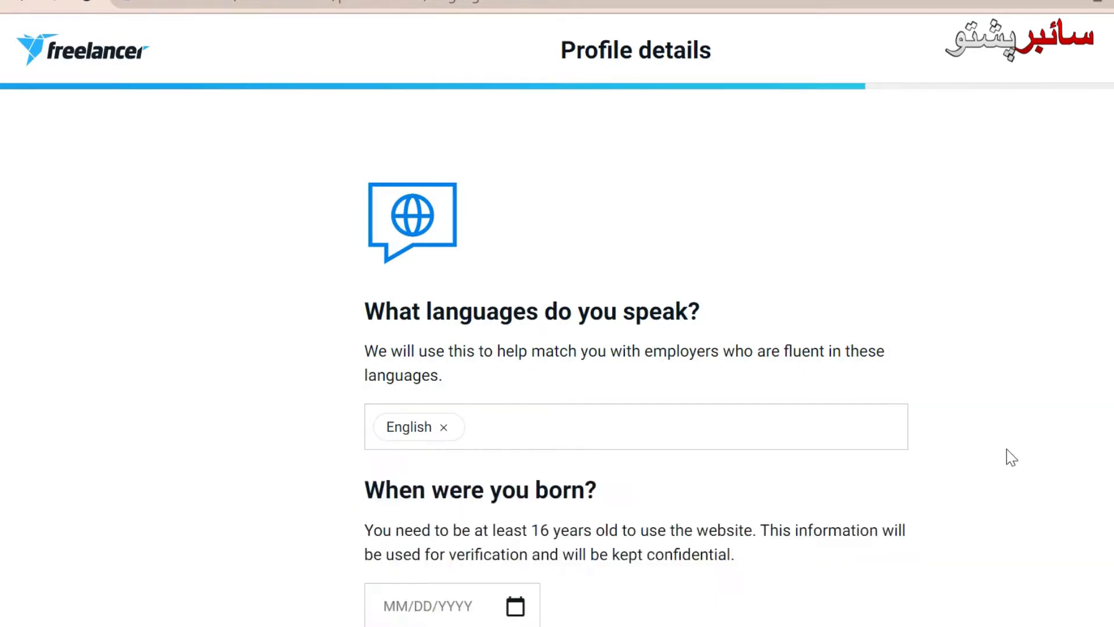
pyautogui.scroll(-3, 635, 348)
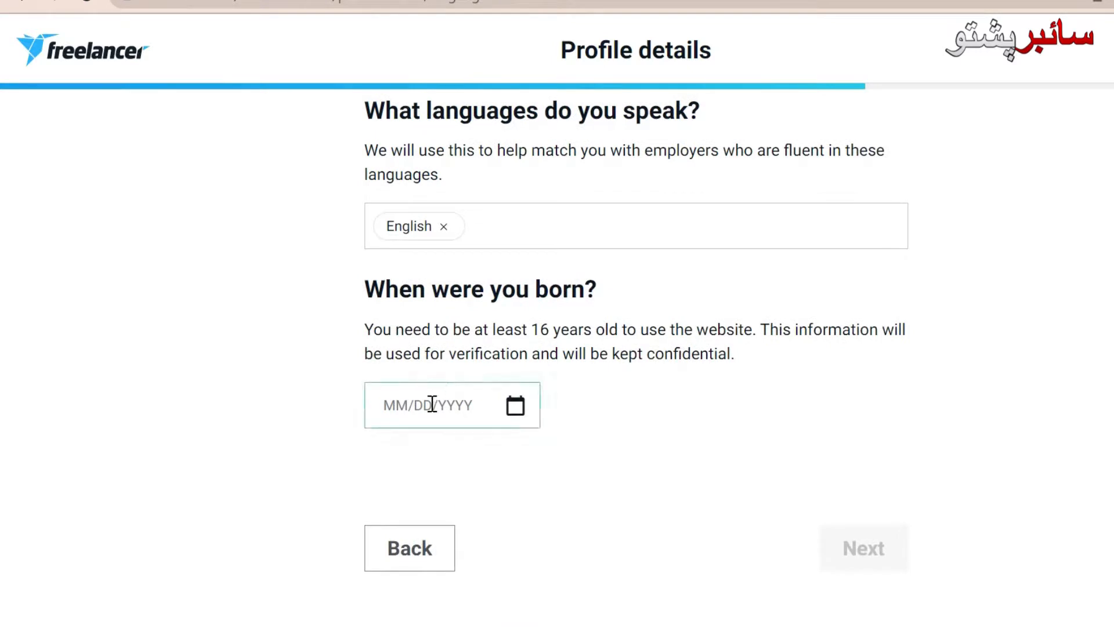
pyautogui.click(430, 404)
pyautogui.click(392, 316)
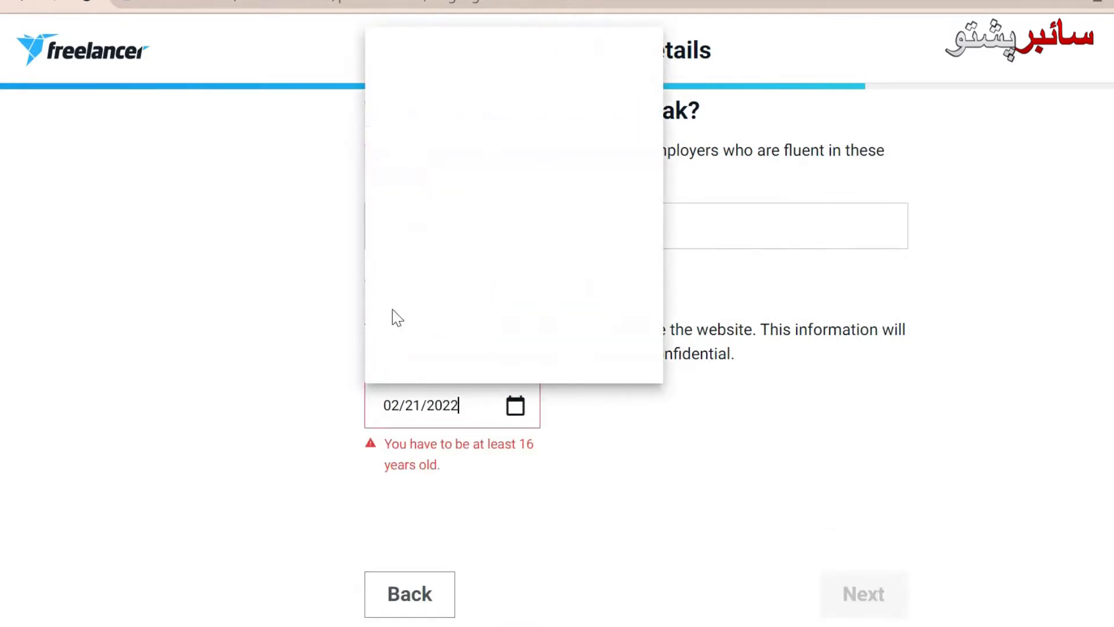
pyautogui.press('BackSpace')
pyautogui.press('BackSpace')
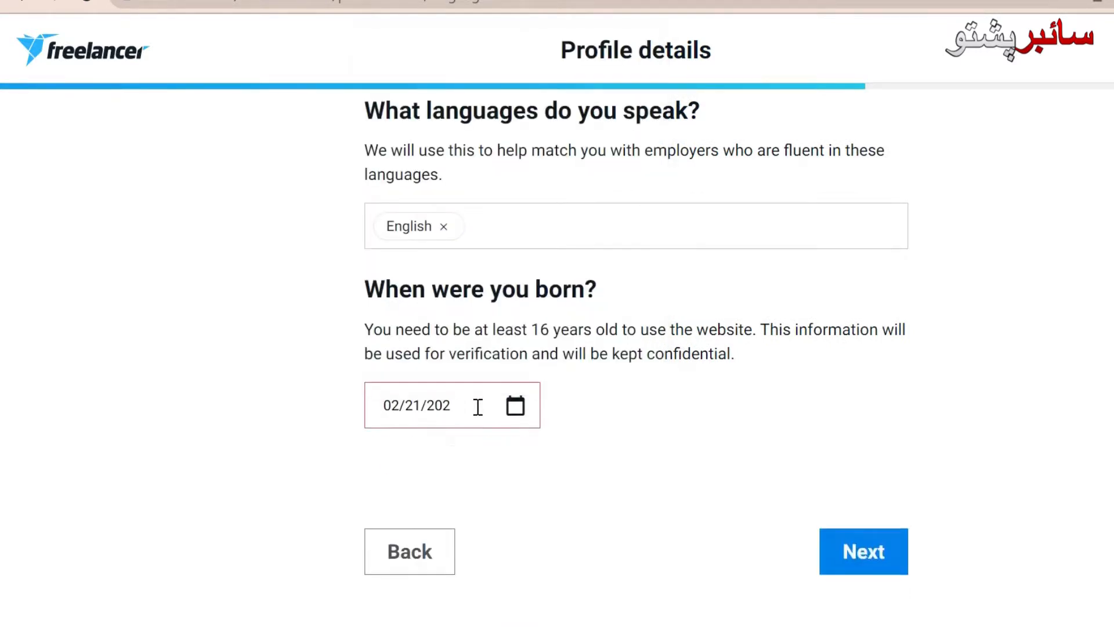
pyautogui.write('00')
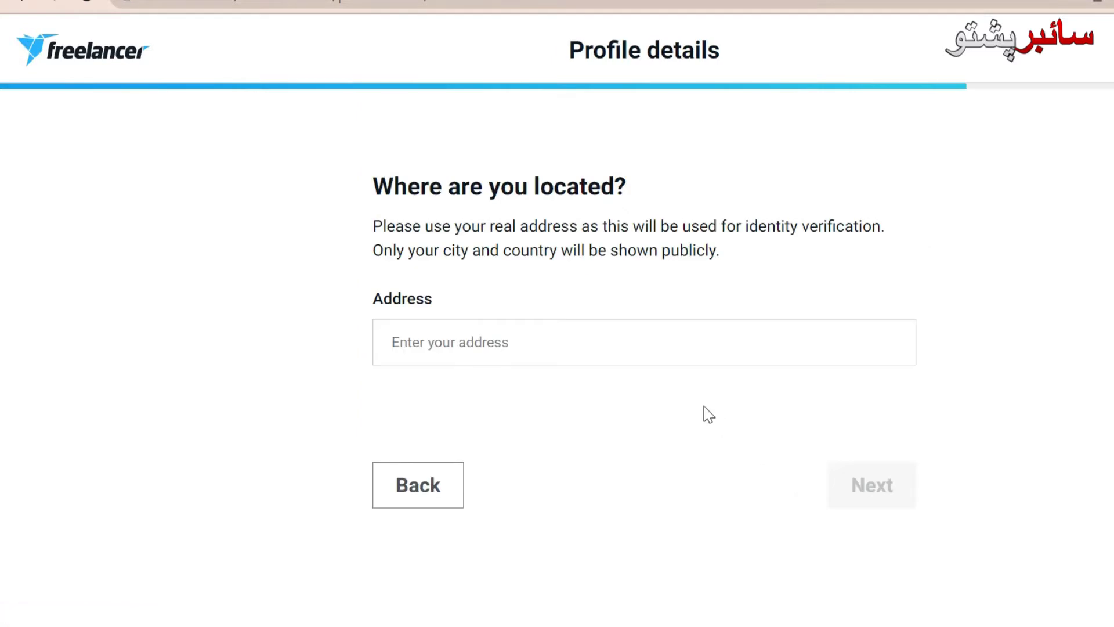
# Step: Search the Address field for 'Pes' and pick Peshawar, Pakistan so City auto-fills as Peshawar
pyautogui.click(556, 475)
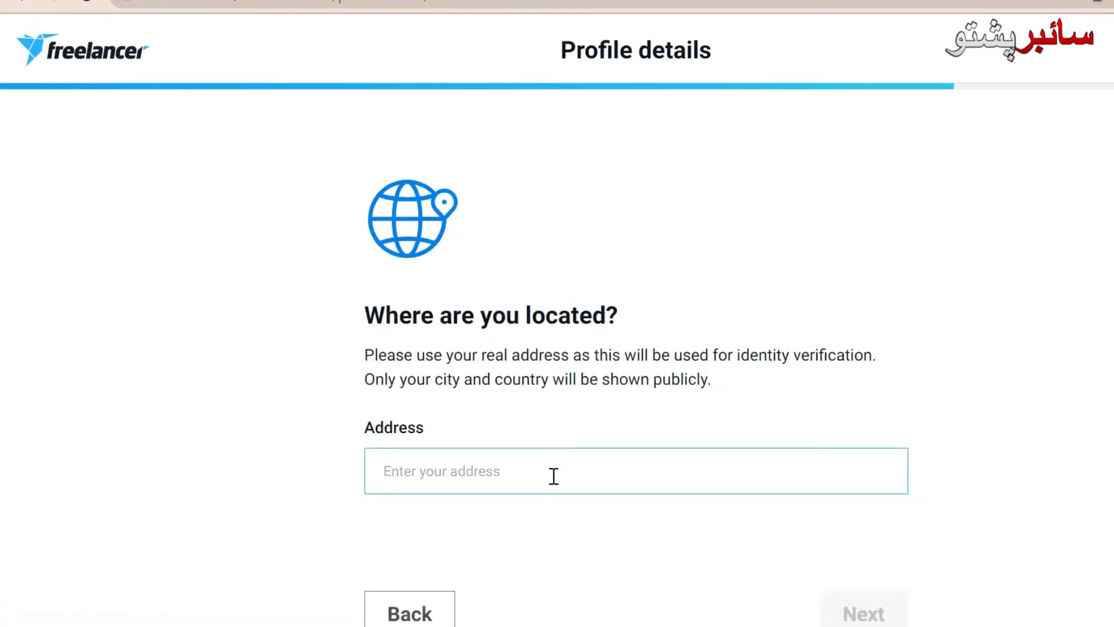
pyautogui.write('Kp')
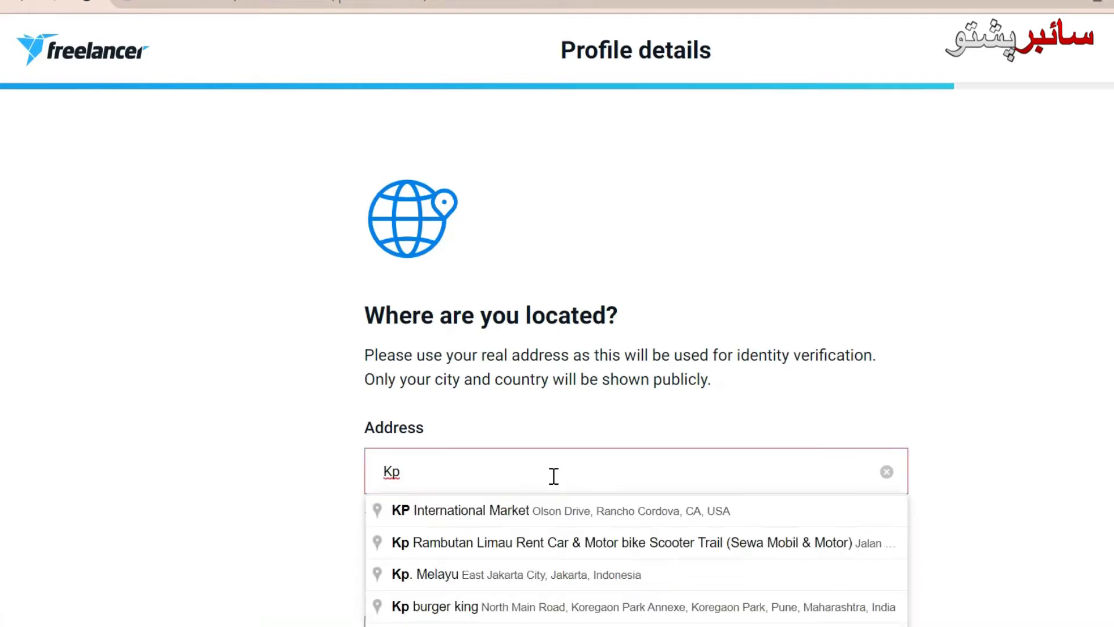
pyautogui.write(' Paki')
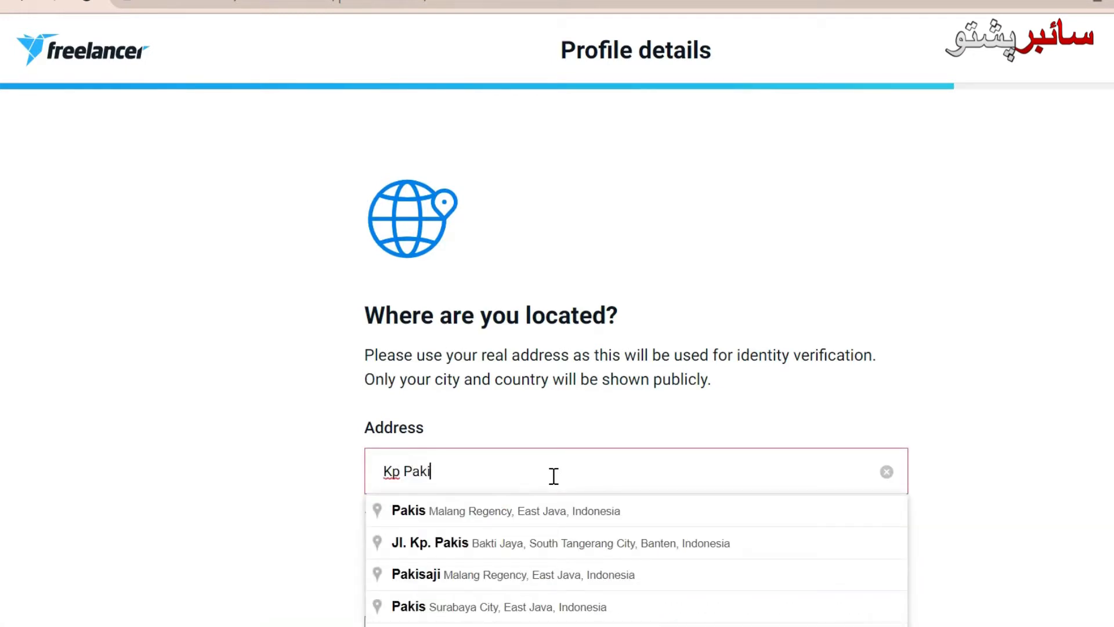
pyautogui.press('BackSpace')
pyautogui.press('BackSpace')
pyautogui.press('BackSpace')
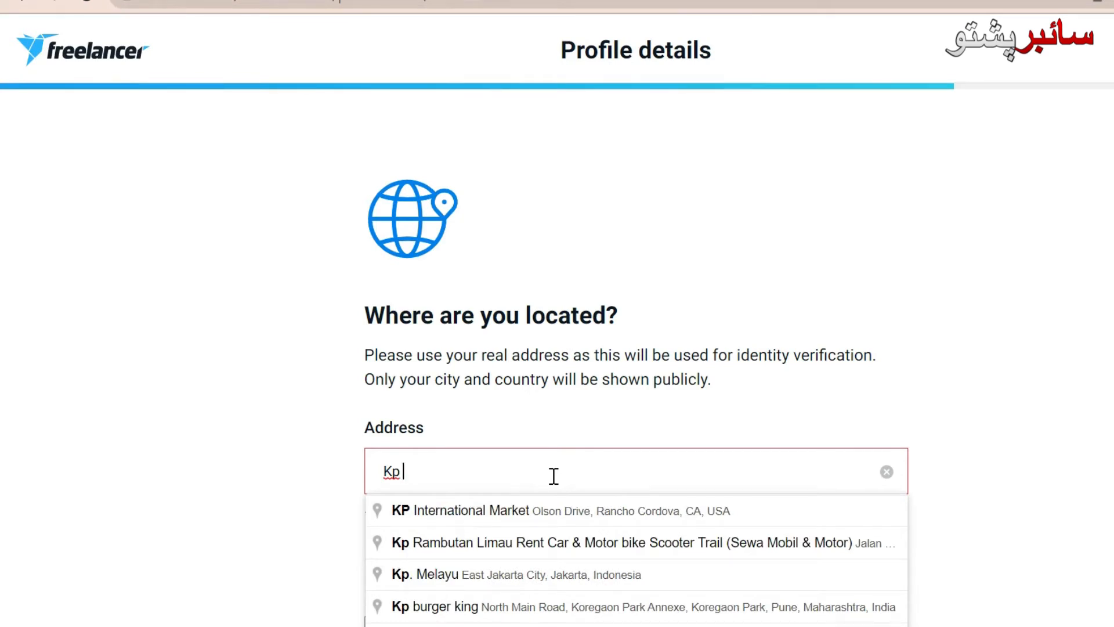
pyautogui.press('BackSpace')
pyautogui.press('BackSpace')
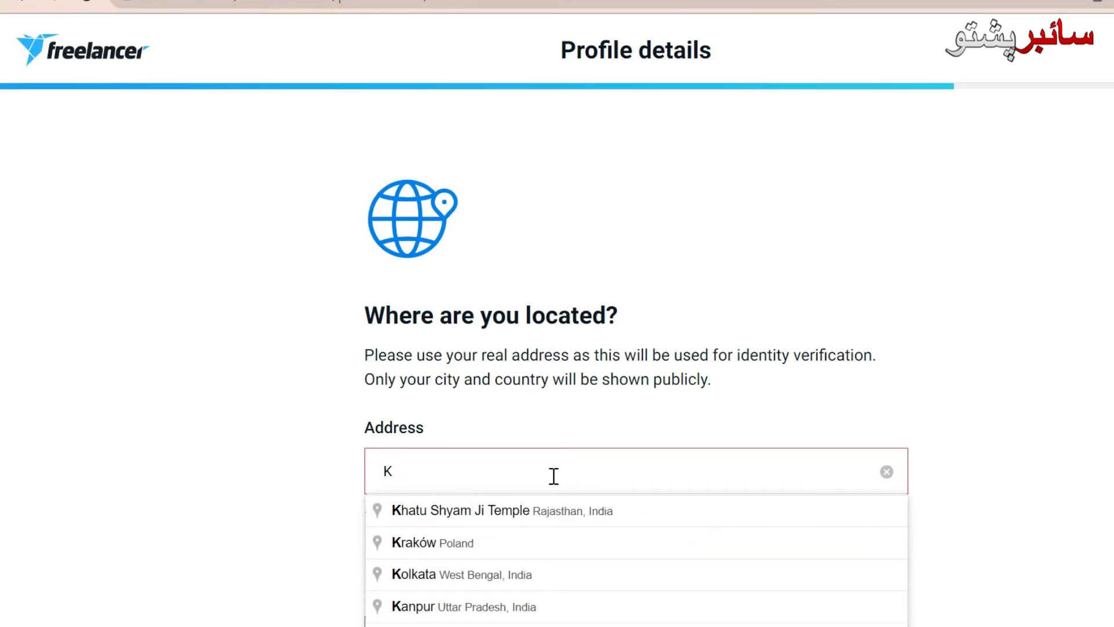
pyautogui.write('KP')
pyautogui.press('BackSpace')
pyautogui.press('BackSpace')
pyautogui.write('PK')
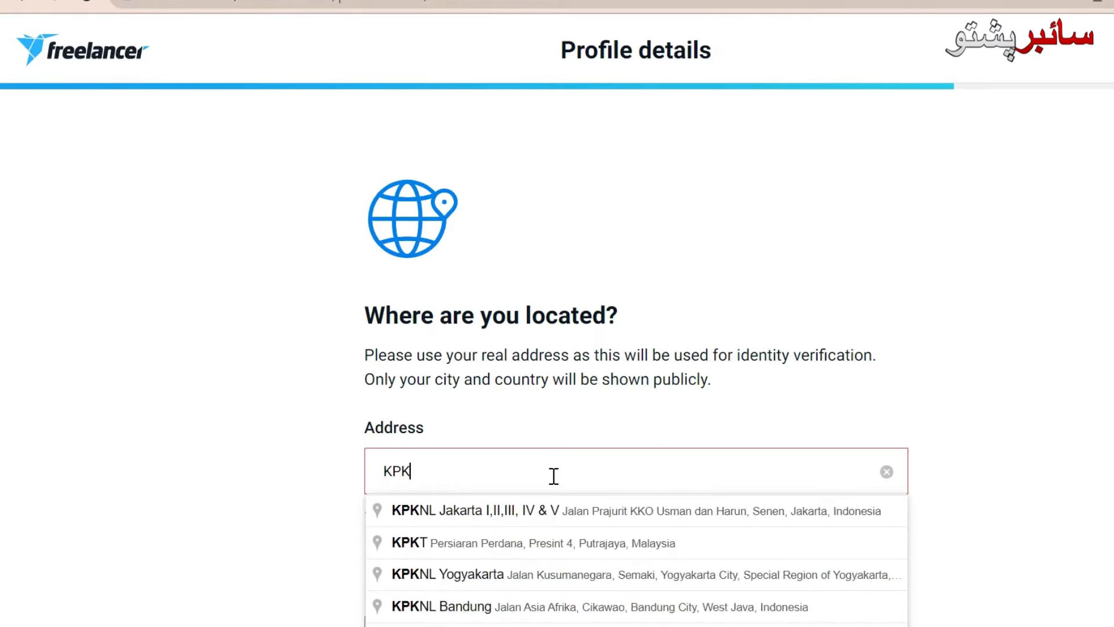
pyautogui.press('BackSpace')
pyautogui.press('BackSpace')
pyautogui.press('BackSpace')
pyautogui.write('Pes')
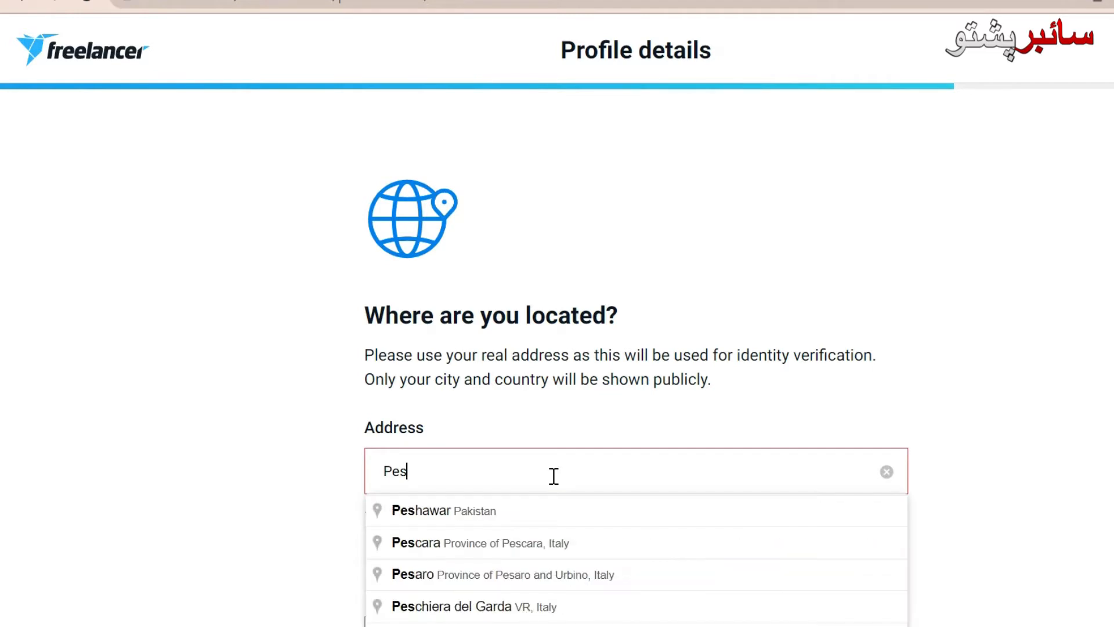
pyautogui.click(531, 513)
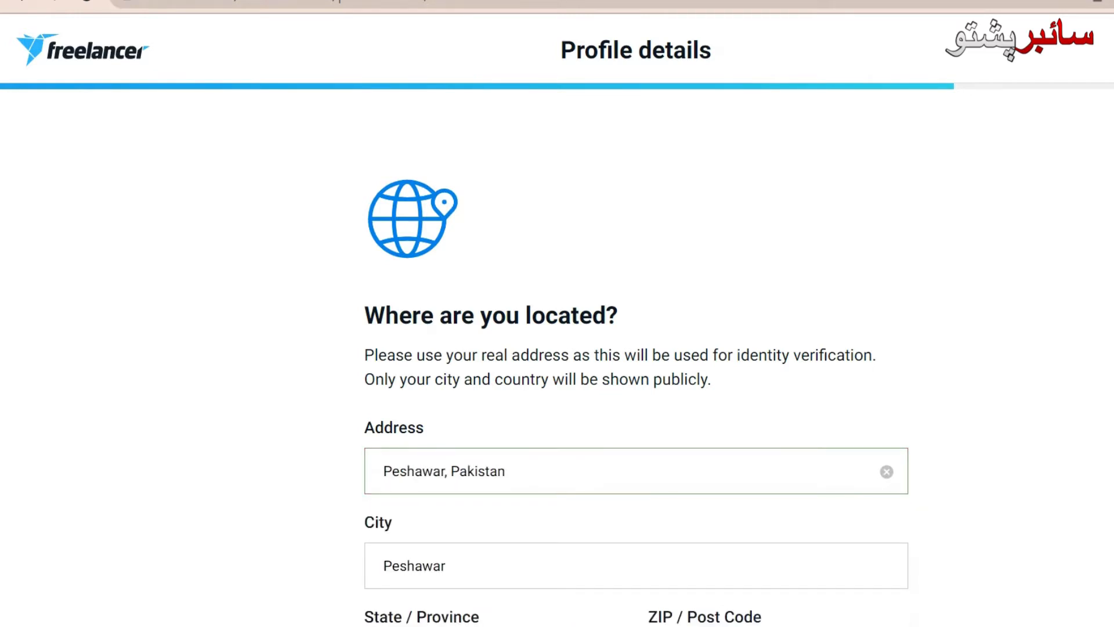
# Step: Fill in the ZIP / post code for the Khyber Pakhtunkhwa, Pakistan address and continue with Next
pyautogui.scroll(-5, 635, 357)
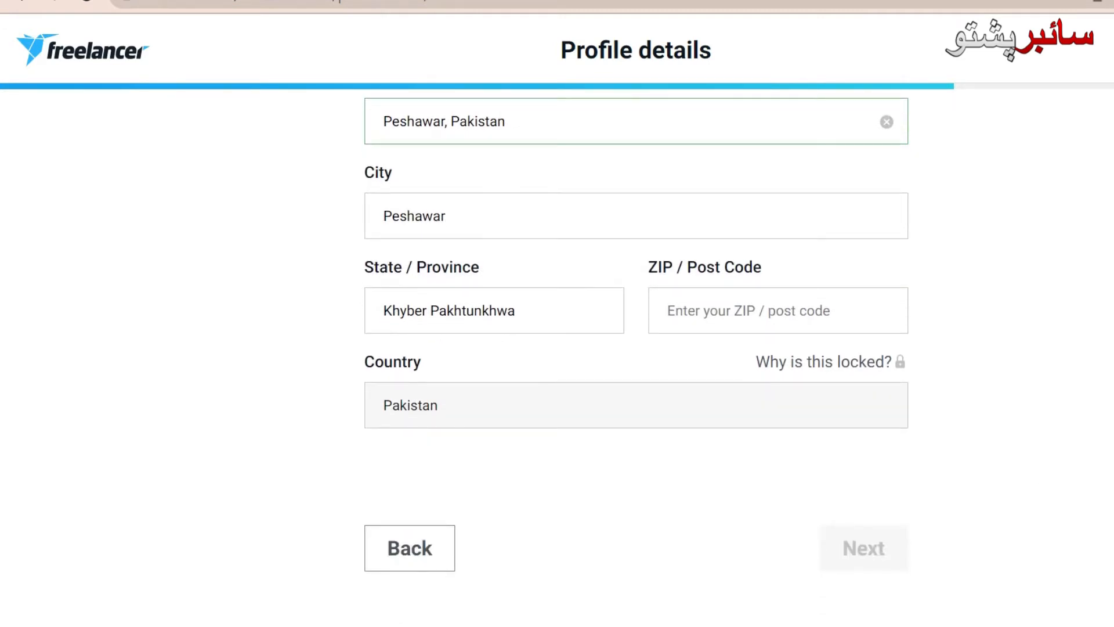
pyautogui.scroll(1, 636, 357)
pyautogui.scroll(-1, 635, 357)
pyautogui.scroll(3, 636, 358)
pyautogui.scroll(-3, 636, 357)
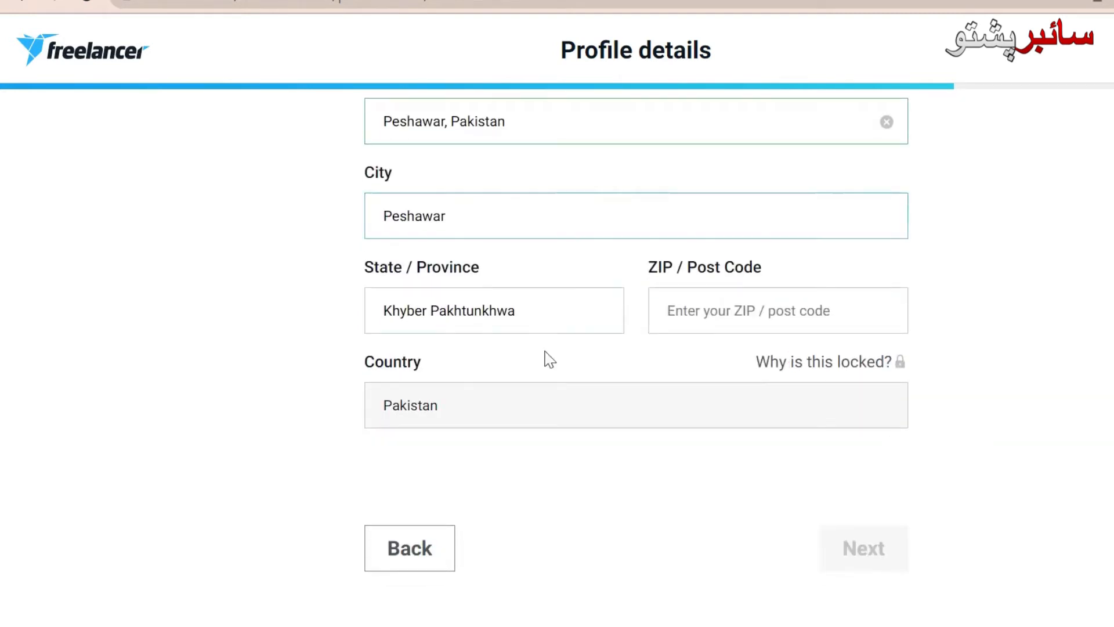
pyautogui.click(735, 316)
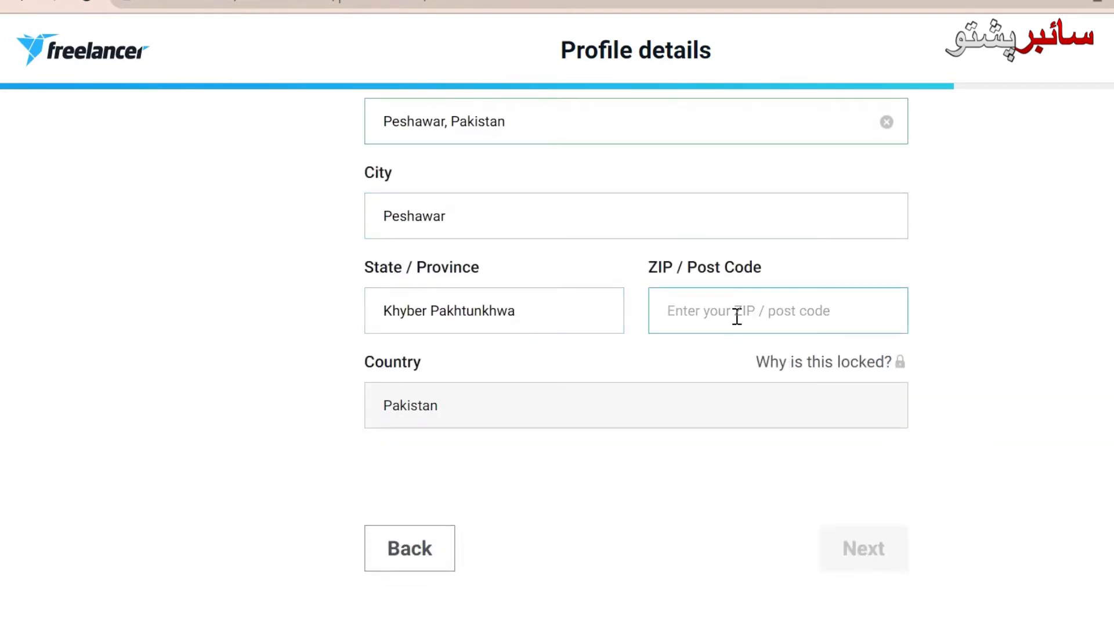
pyautogui.write('12')
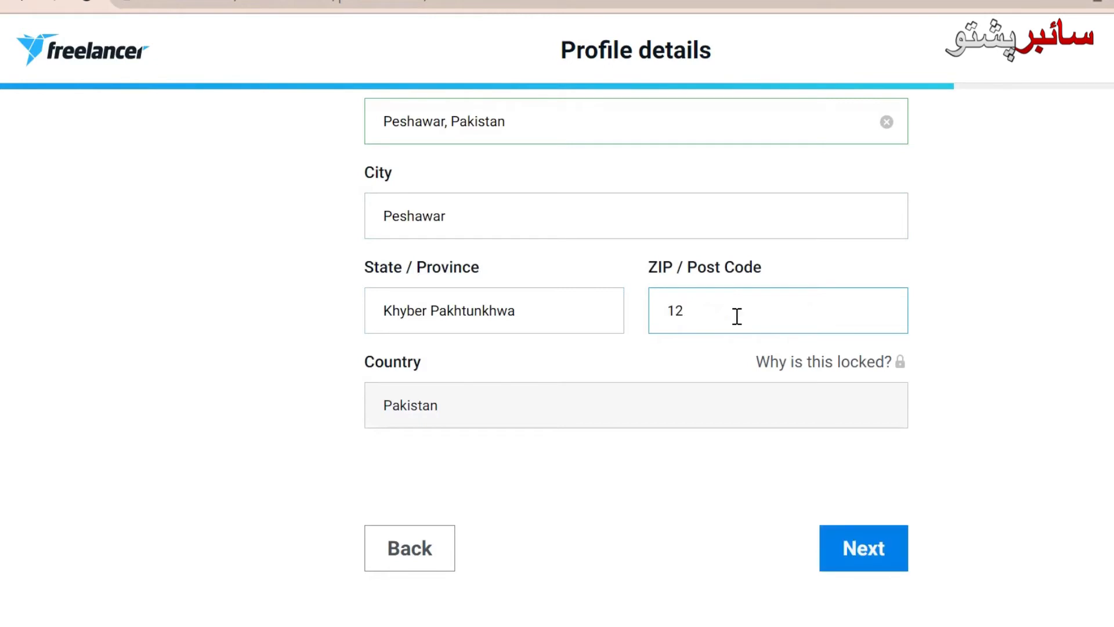
pyautogui.write('88')
pyautogui.click(860, 551)
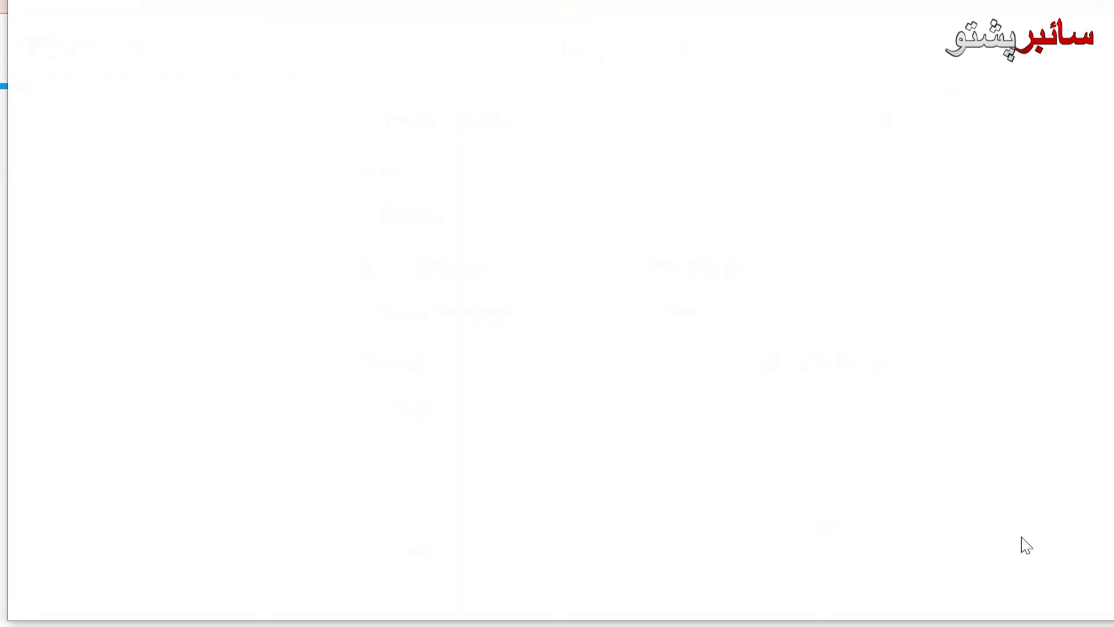